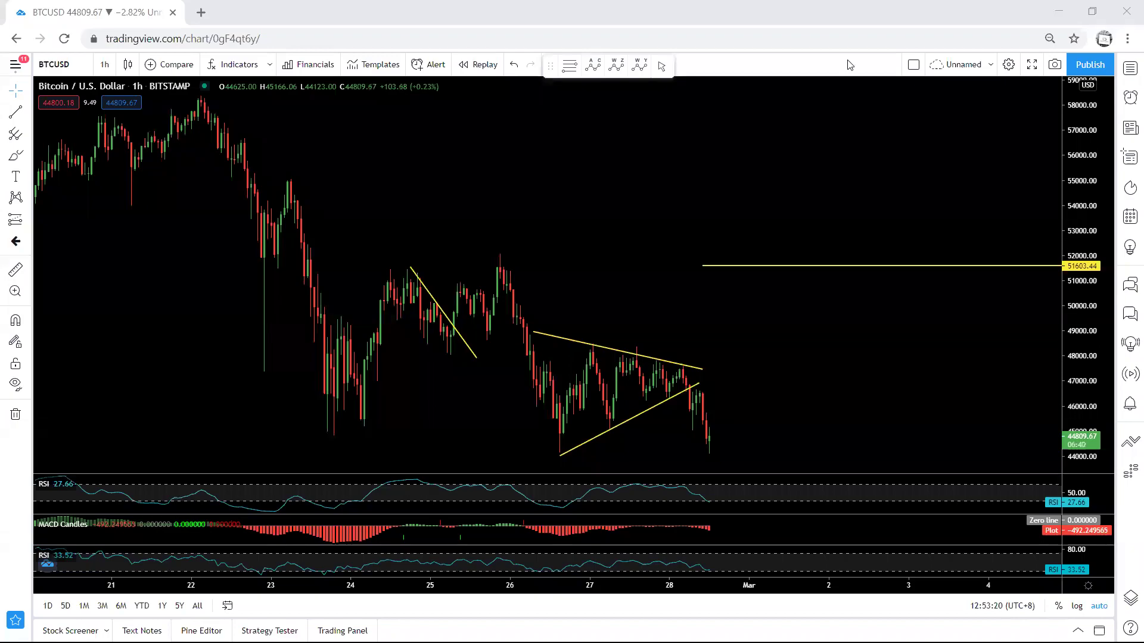
Sketch the triangle's possible upward and downward breakouts with freehand arrows toward the 51603.44 and 42772.31 levels, and clear the marks.
drag(1073, 352, 1072, 339)
drag(899, 338, 842, 252)
drag(1073, 232, 1072, 236)
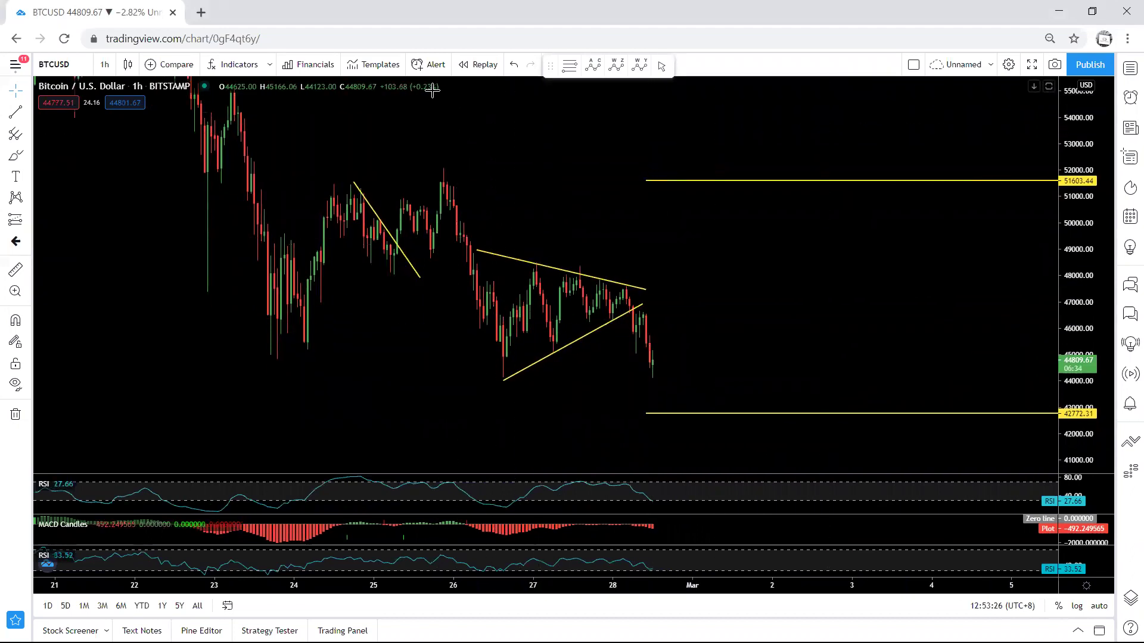
mouse_move(509, 337)
mouse_down()
mouse_move(572, 300)
mouse_move(633, 297)
mouse_move(659, 226)
mouse_up()
drag(636, 300, 653, 389)
drag(622, 136, 649, 169)
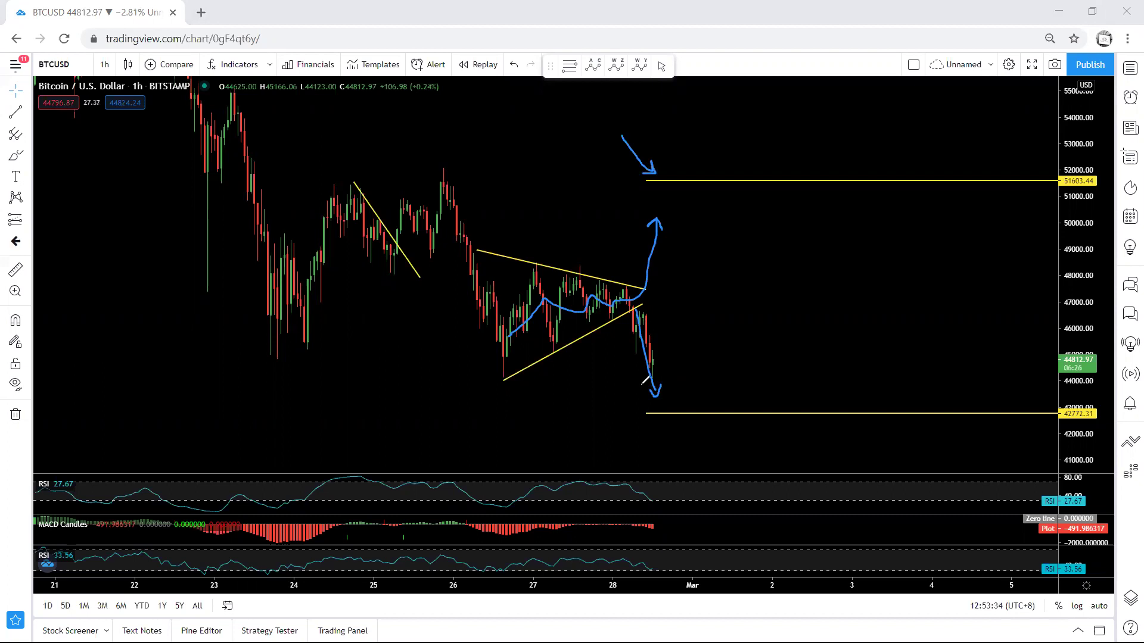
drag(699, 460, 712, 412)
key(e)
Trace the price swings inside the triangle and the drop below its lower trendline, erasing each freehand mark.
drag(527, 292, 611, 297)
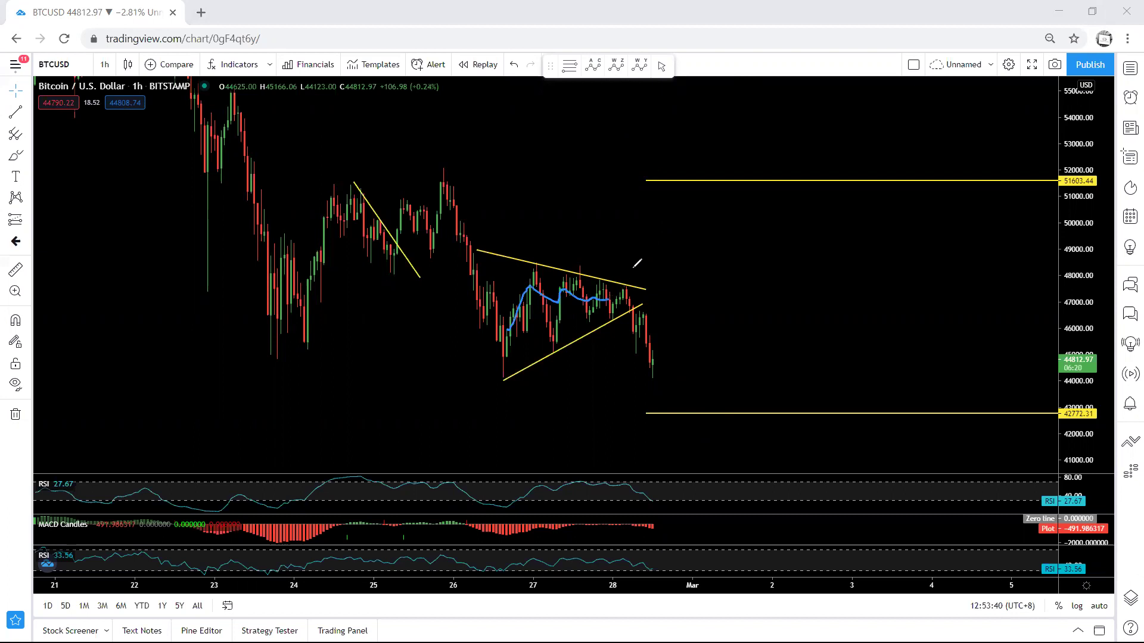
key(e)
drag(633, 309, 656, 374)
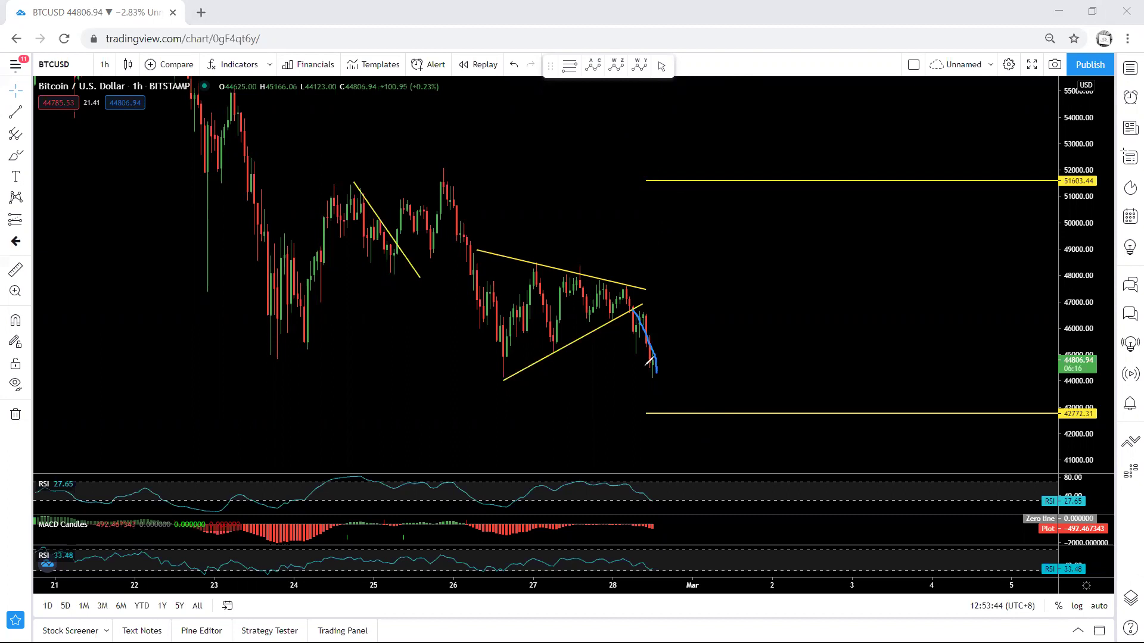
key(e)
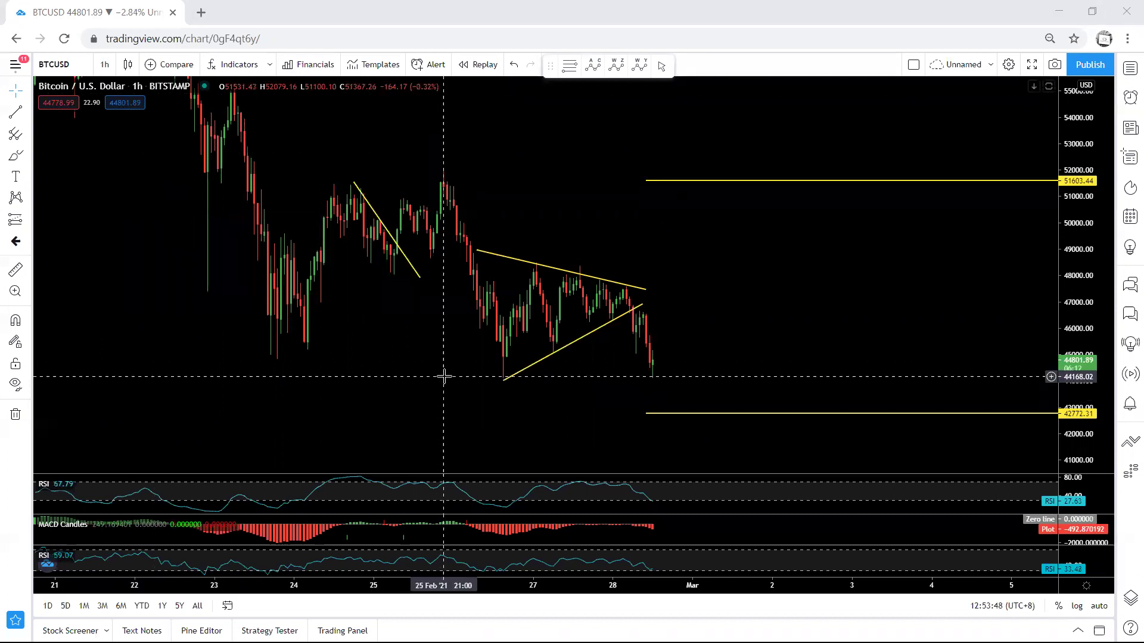
Place a horizontal ray at 44168.02 along the recent low, starting at 26 Feb, and delete it.
click(27, 112)
click(53, 233)
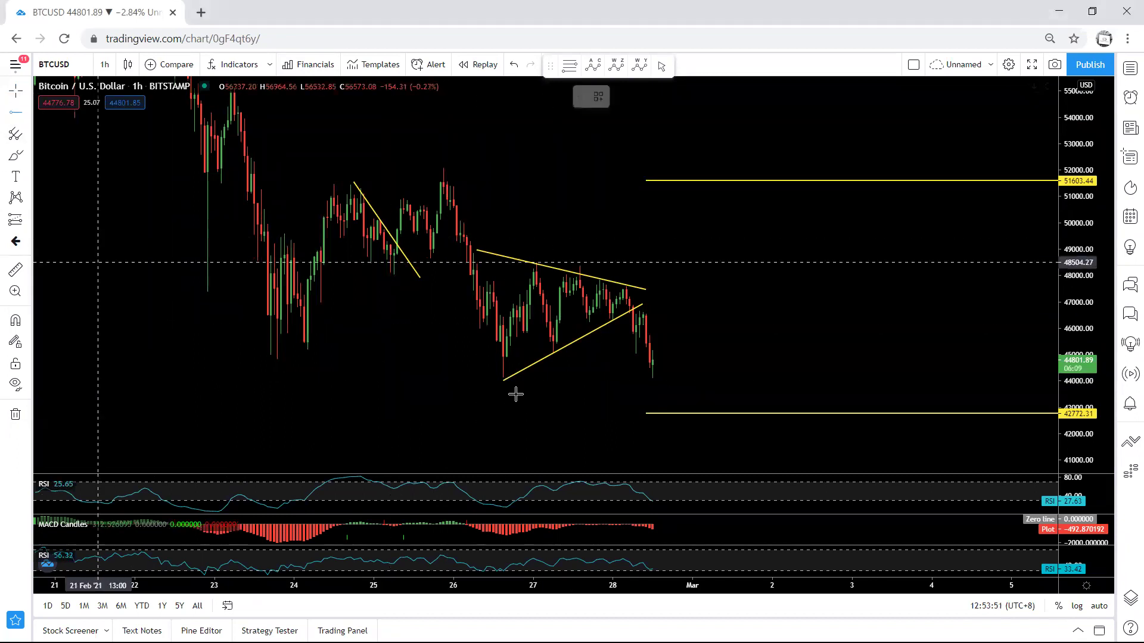
click(454, 377)
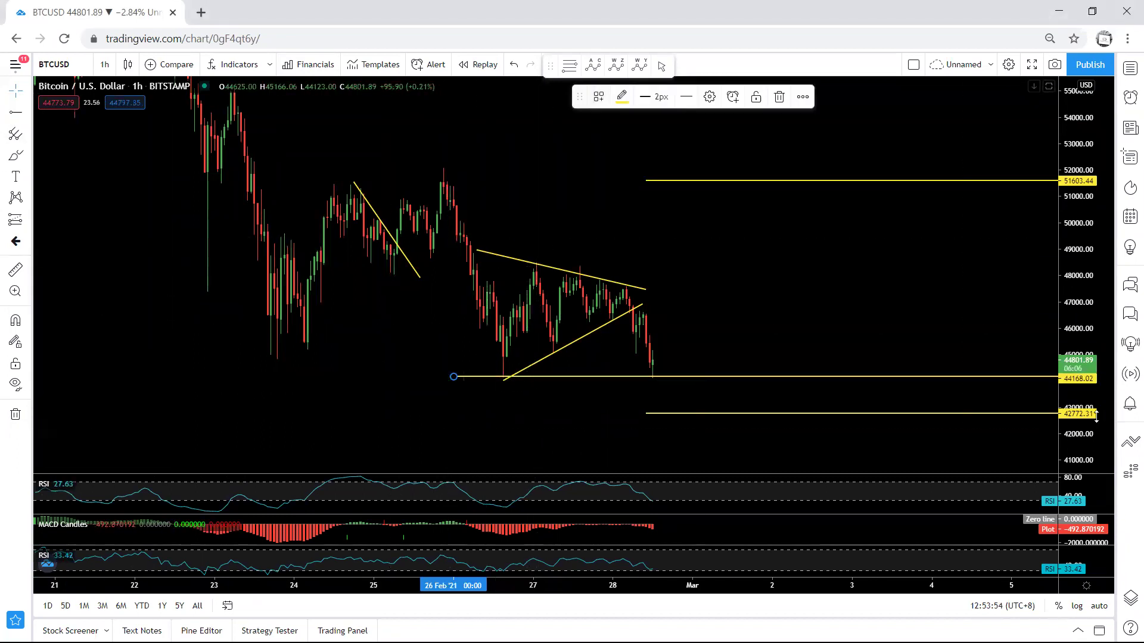
drag(1077, 421, 1077, 254)
drag(858, 356, 822, 135)
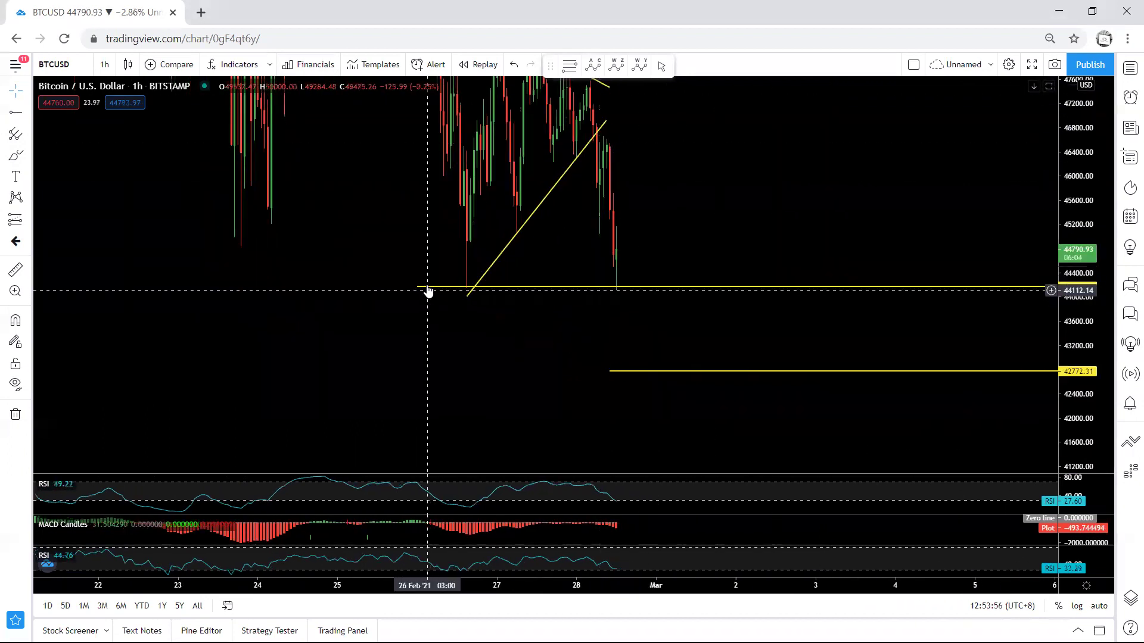
click(800, 289)
key(Delete)
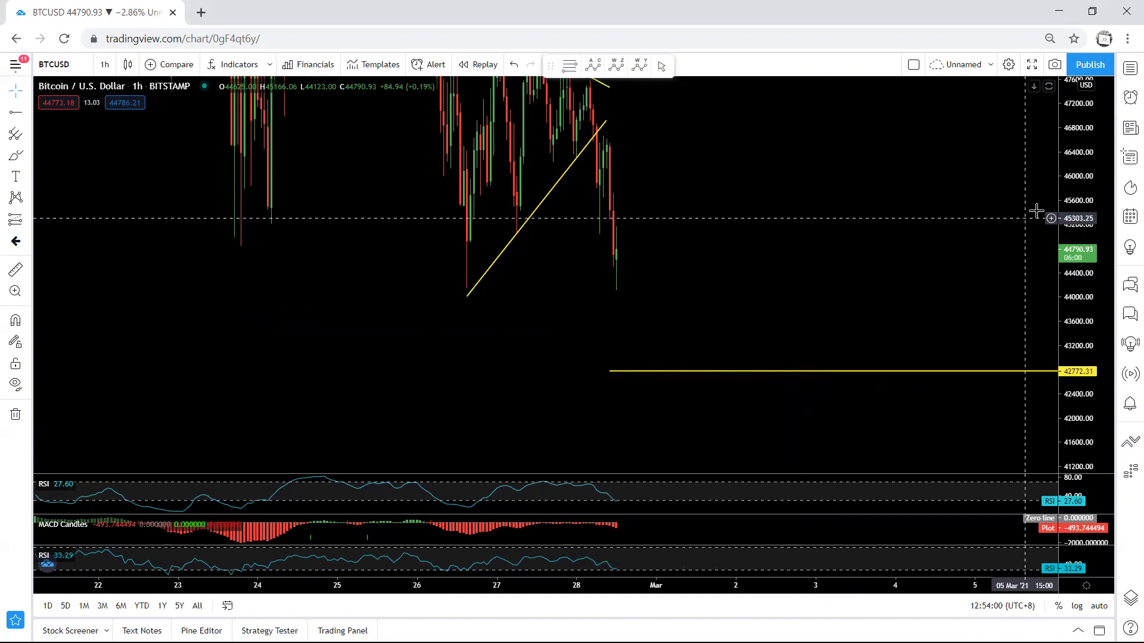
Mark the lows along the triangle's lower trendline and the breakdown beneath it with freehand strokes, and clear them.
double_click(1081, 189)
drag(1073, 250, 1081, 309)
drag(870, 342, 899, 279)
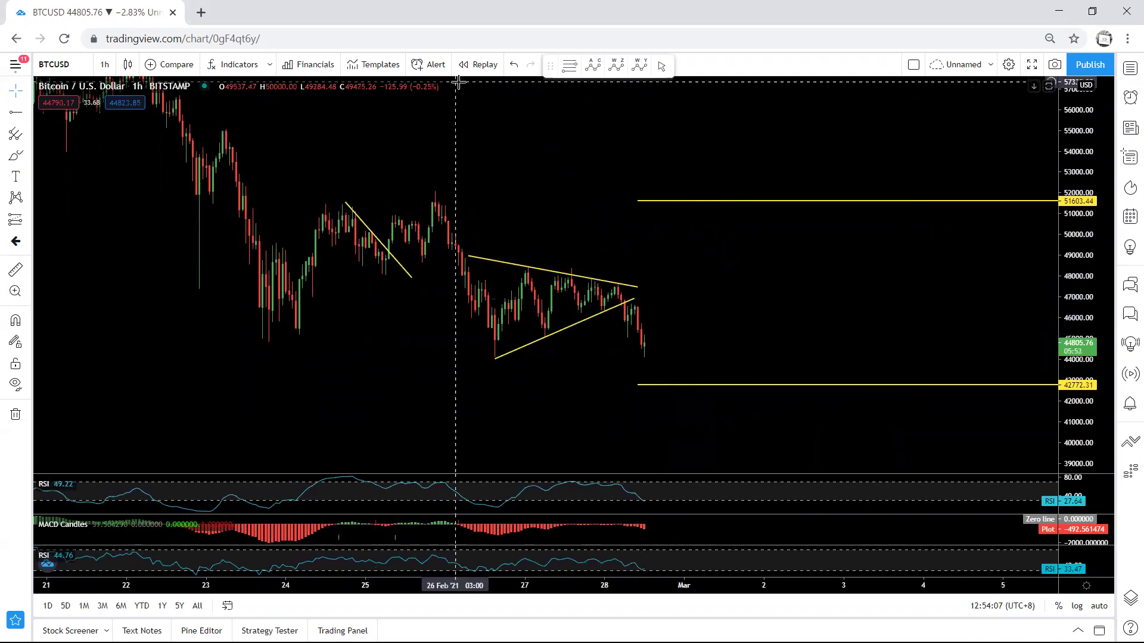
drag(538, 336, 561, 338)
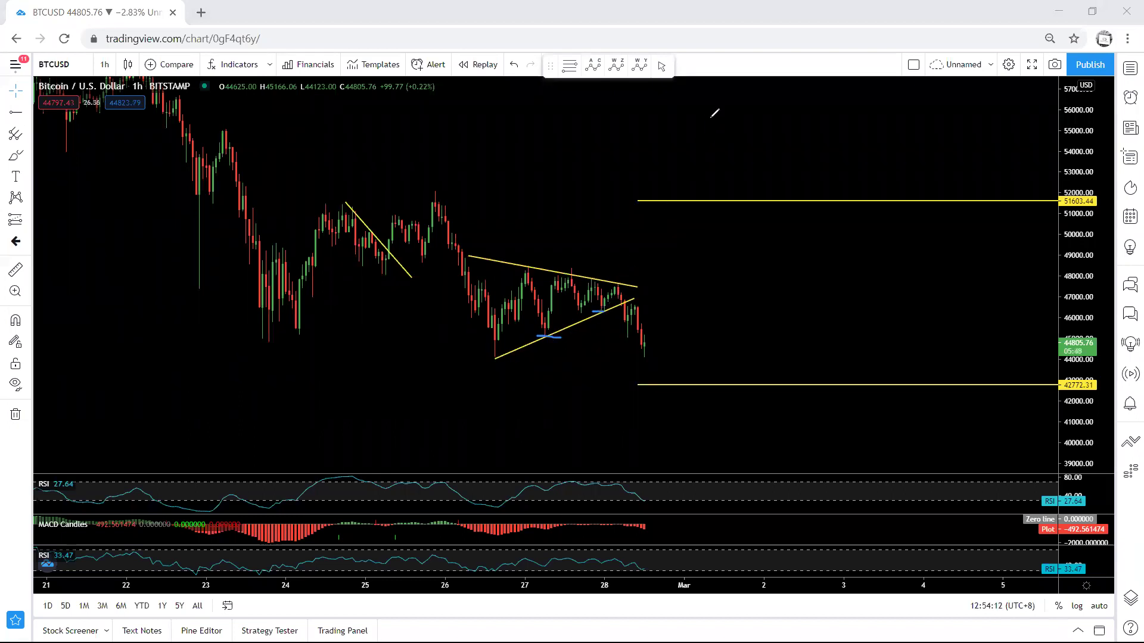
drag(629, 309, 638, 331)
key(Escape)
Switch the chart to the 15-minute interval and trace the small rebound off the latest low.
click(104, 64)
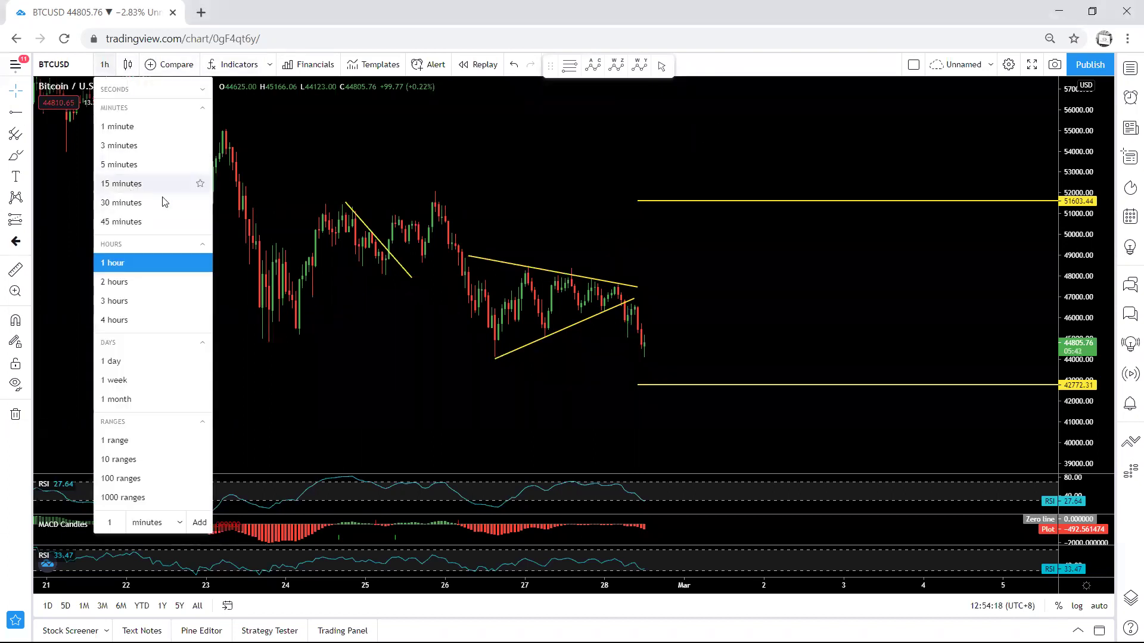
click(143, 184)
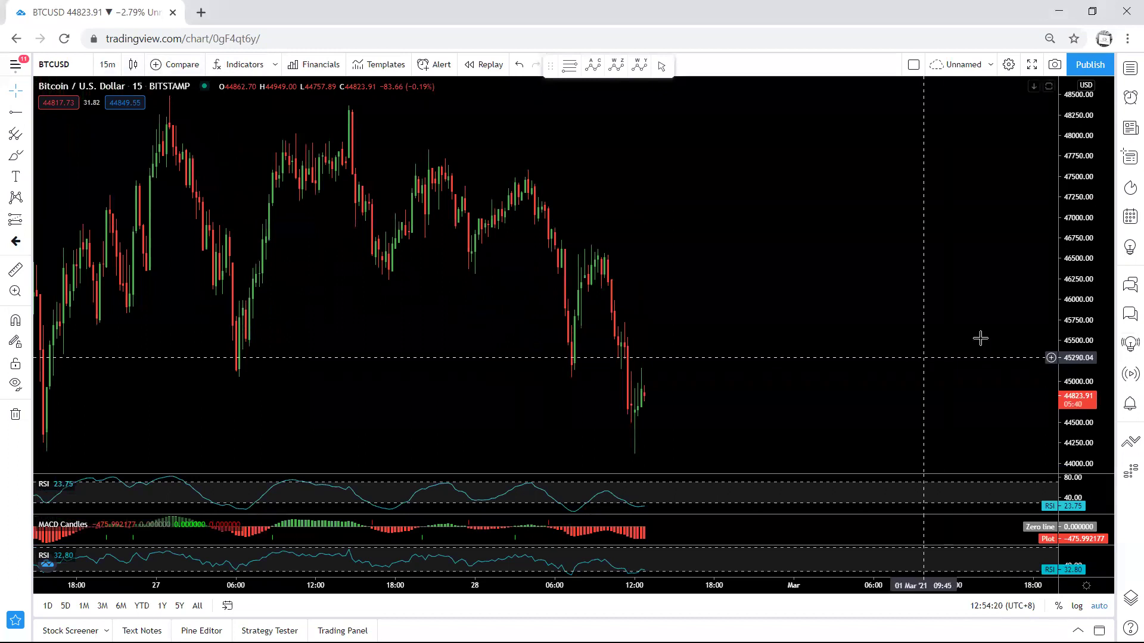
drag(1086, 260, 1081, 340)
drag(897, 342, 869, 247)
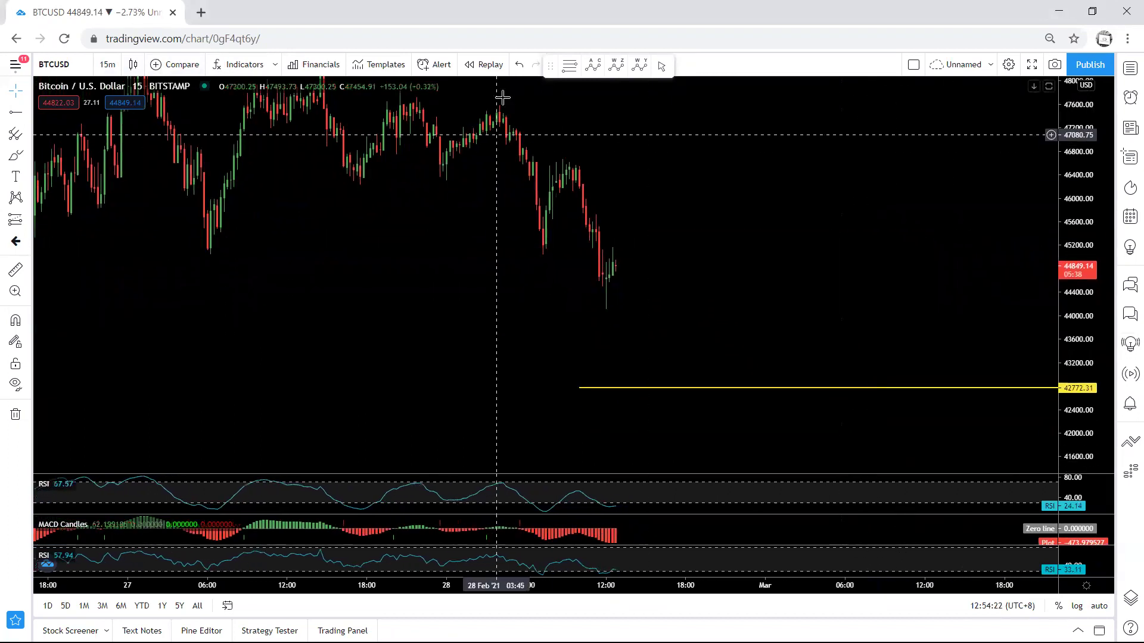
drag(592, 286, 617, 263)
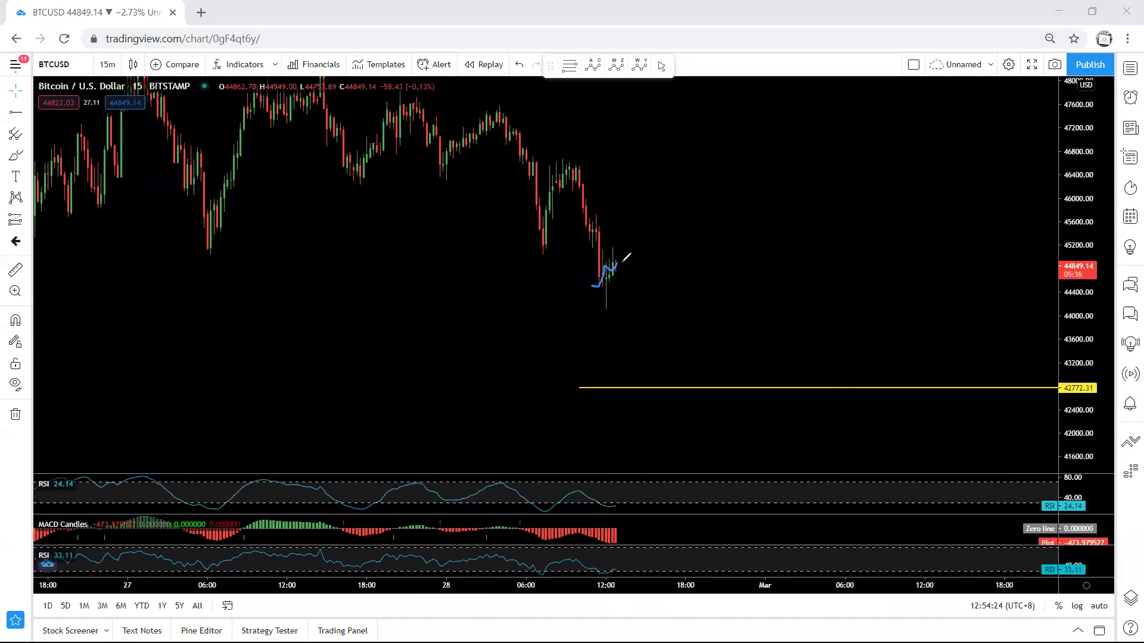
Return the chart to the 1-hour interval with both yellow horizontal price levels in view.
click(108, 64)
click(151, 263)
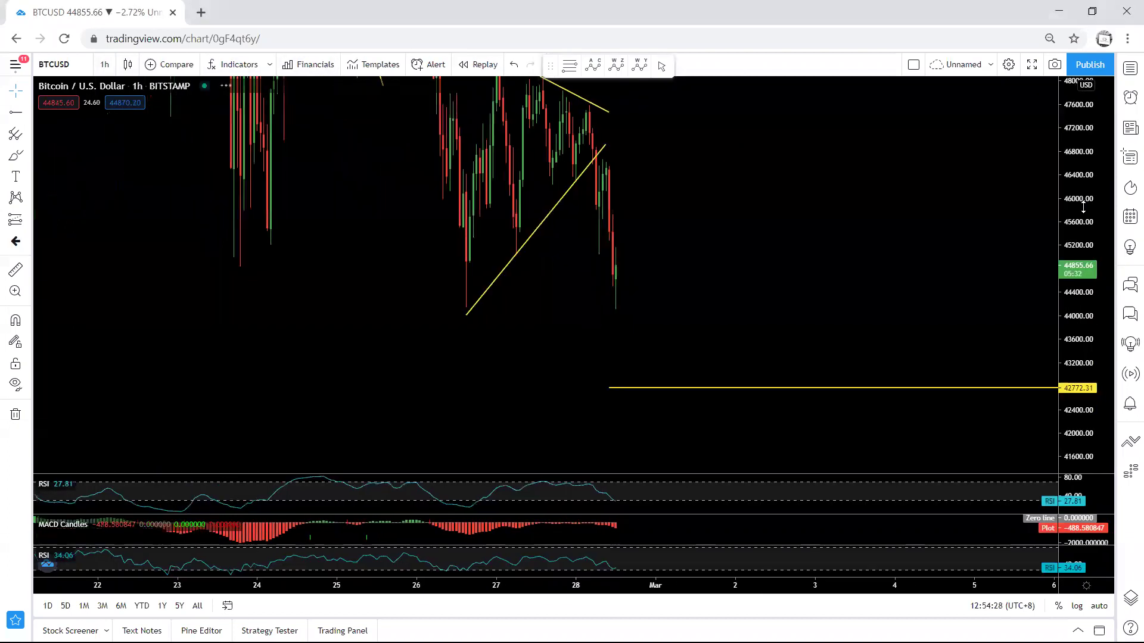
double_click(1078, 203)
drag(1077, 237, 1047, 291)
drag(873, 339, 894, 306)
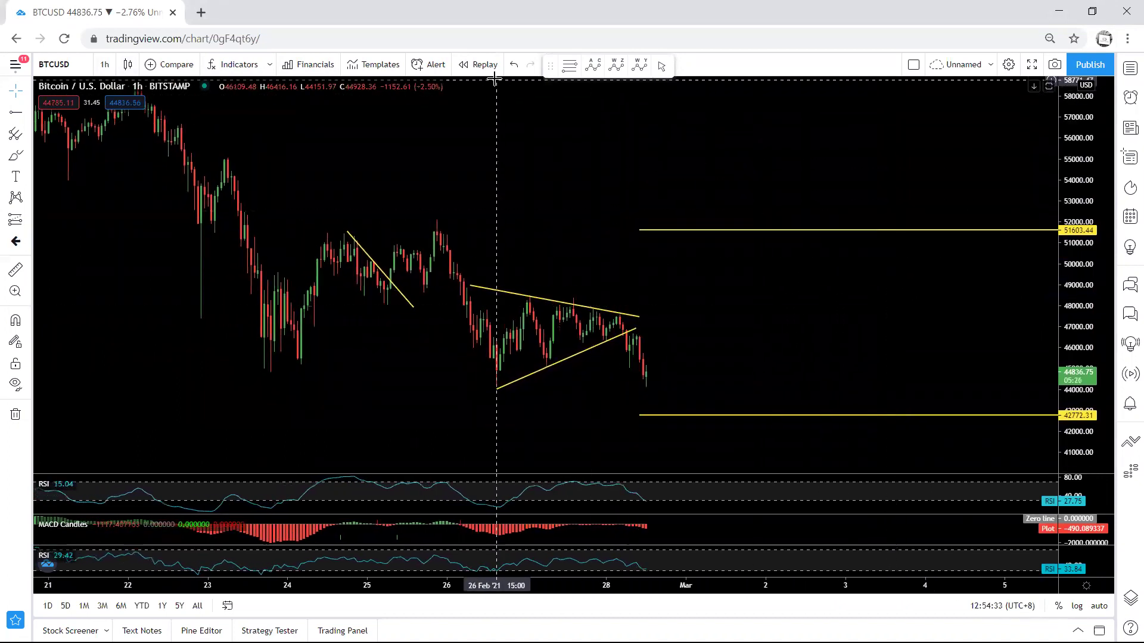
Trace the two rising consolidations, the latest drop and the 26 Feb low with freehand strokes, and clear them.
drag(273, 327, 433, 253)
drag(471, 358, 631, 324)
drag(644, 389, 648, 395)
drag(486, 386, 527, 385)
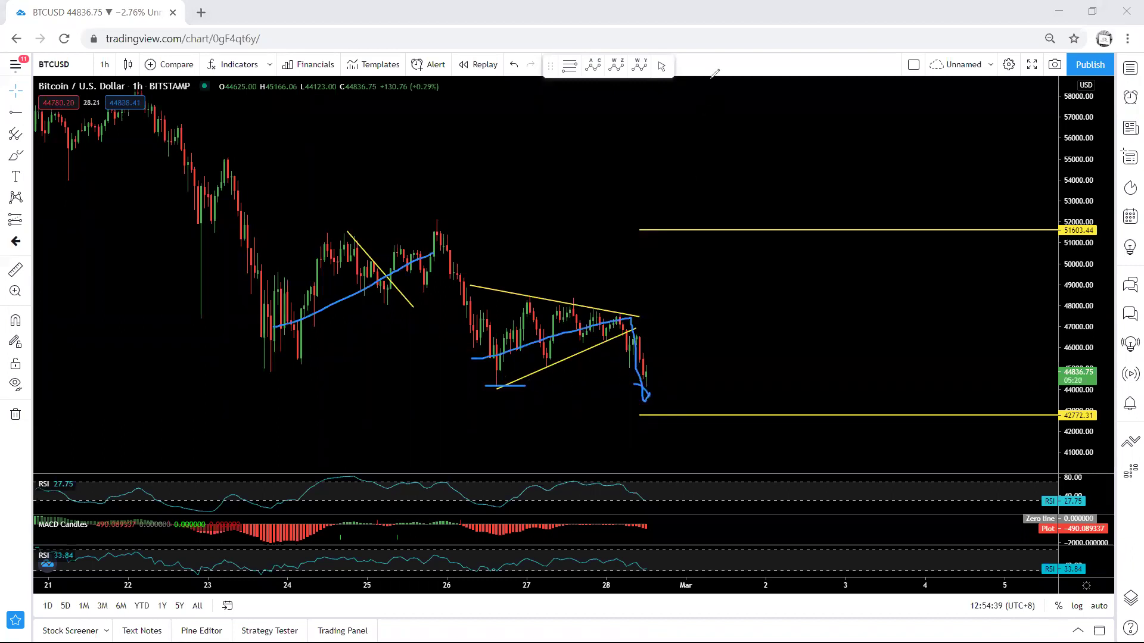
key(Escape)
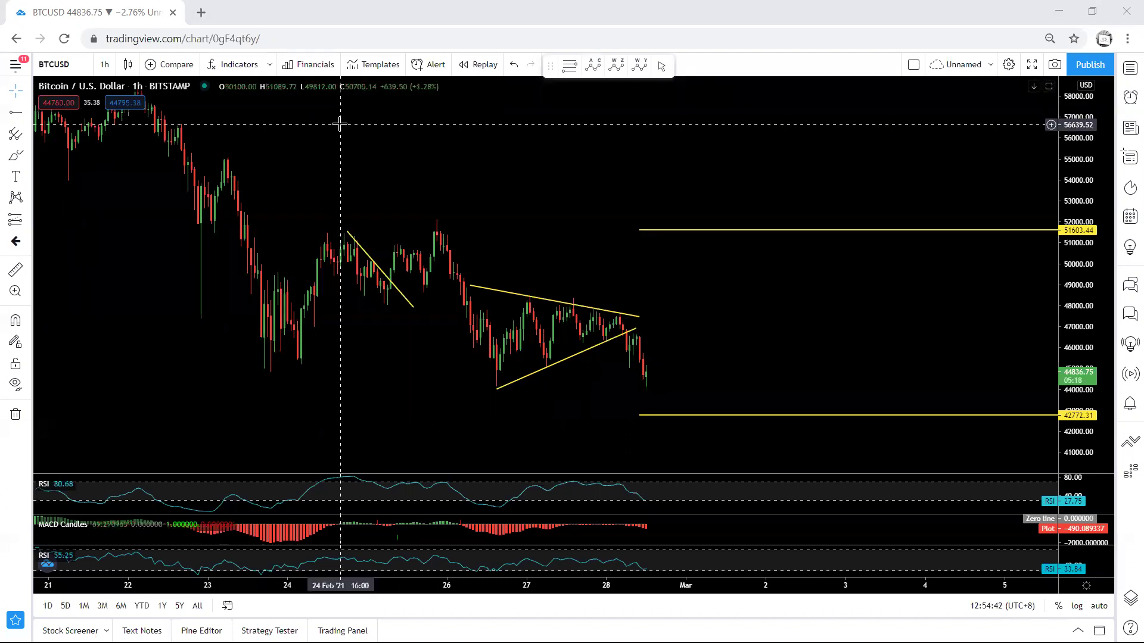
Switch the chart to the daily interval.
click(106, 64)
click(111, 361)
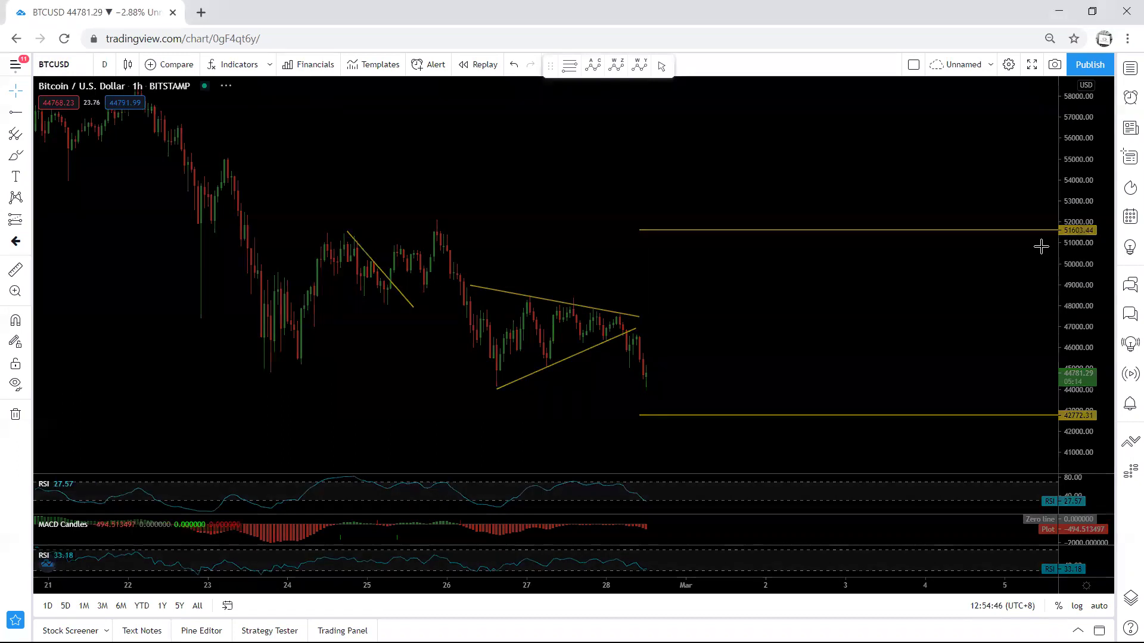
drag(833, 286, 792, 294)
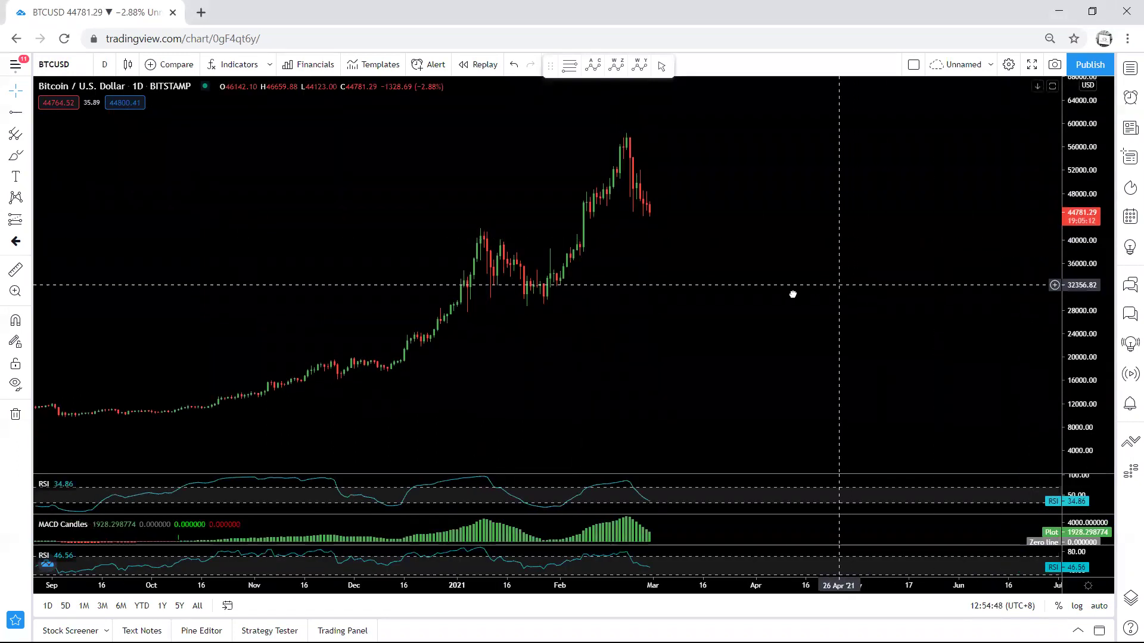
Sketch the fall from the daily peak, circle the latest candles, draw a possible rebound path, and clear the marks.
key(ctrl+2)
mouse_move(582, 146)
mouse_down()
mouse_move(608, 224)
mouse_move(595, 213)
mouse_move(611, 215)
mouse_up()
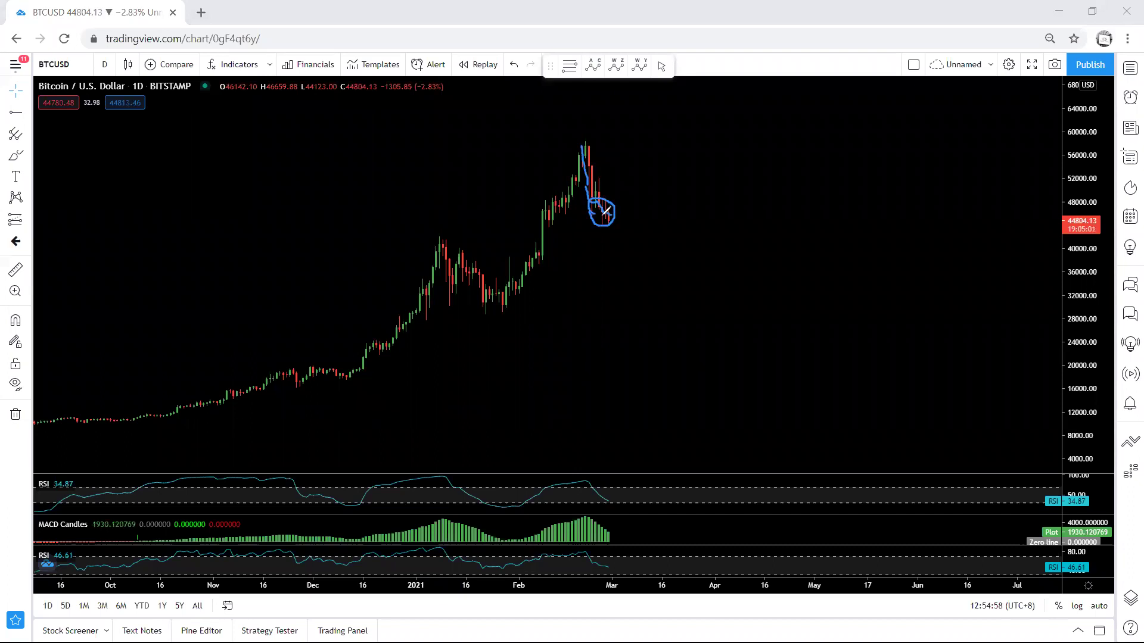
drag(621, 214, 638, 173)
key(ctrl+z)
drag(600, 218, 656, 183)
key(Escape)
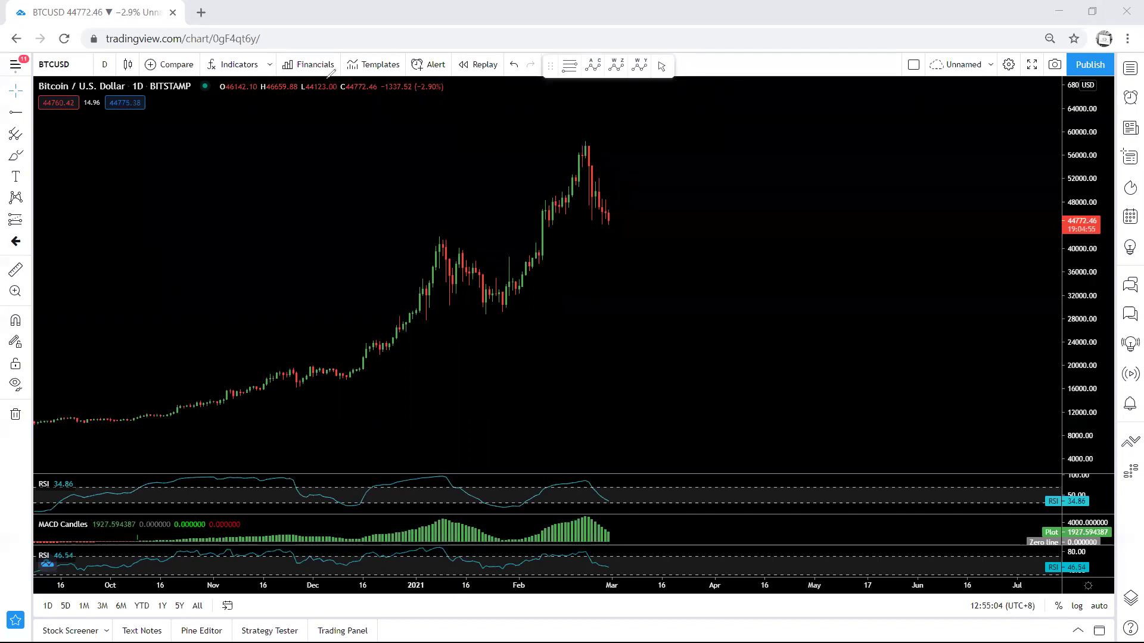
Sketch a flag with a downward arrow and an alternative upward path from the latest daily candles, removing both.
mouse_move(430, 180)
mouse_down()
mouse_move(443, 186)
mouse_move(432, 189)
mouse_up()
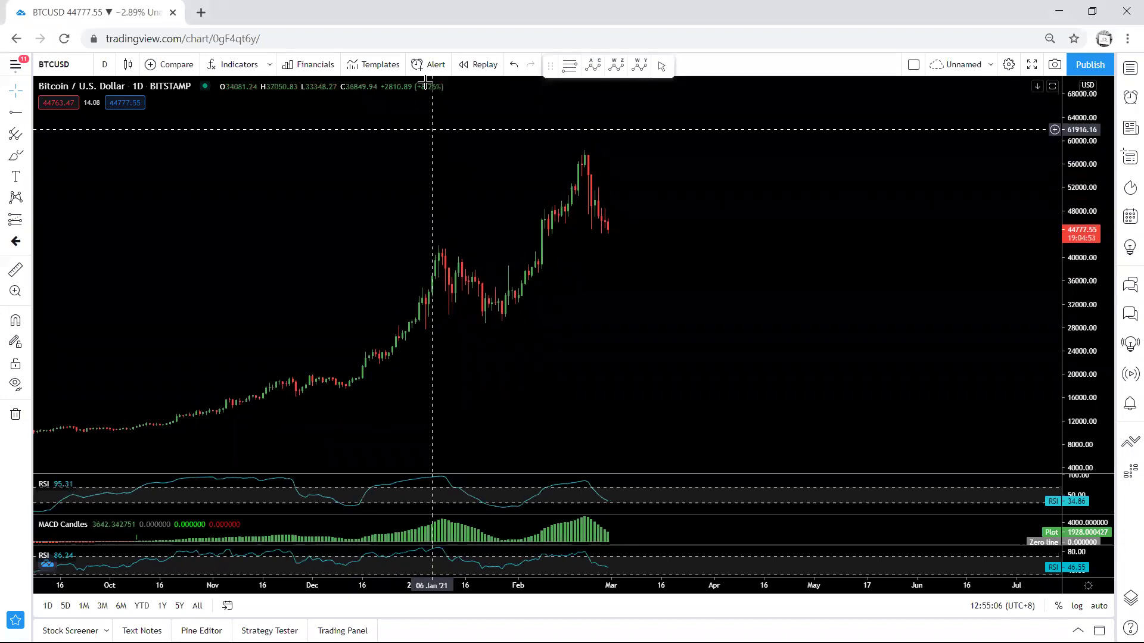
mouse_move(595, 231)
mouse_down()
mouse_move(621, 221)
mouse_move(610, 205)
mouse_move(604, 226)
mouse_move(664, 258)
mouse_move(666, 273)
mouse_up()
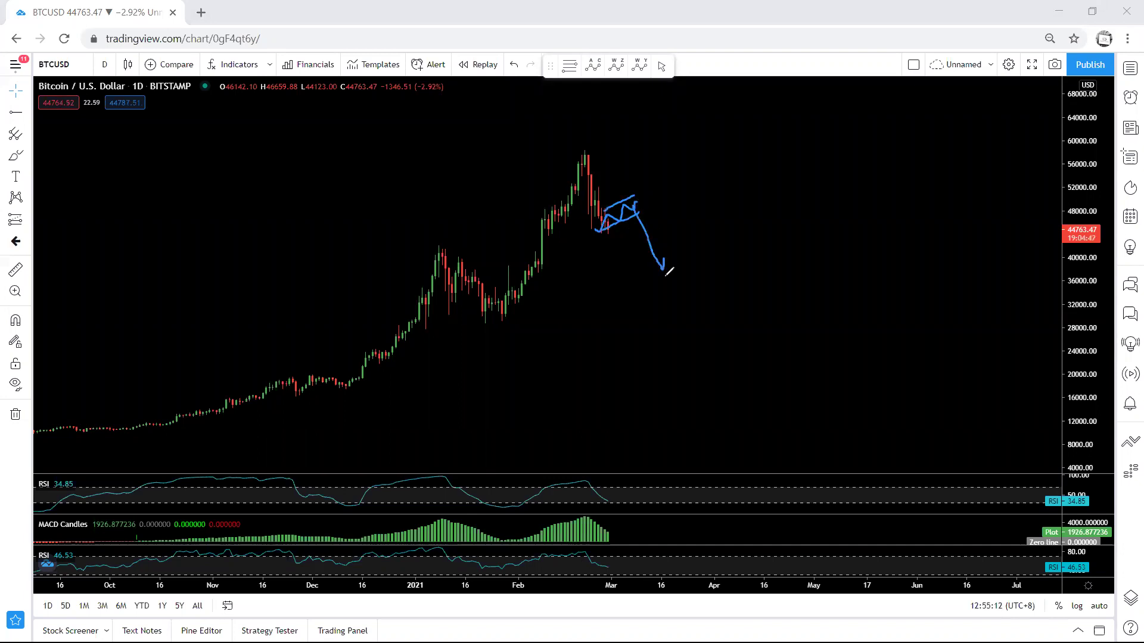
key(e)
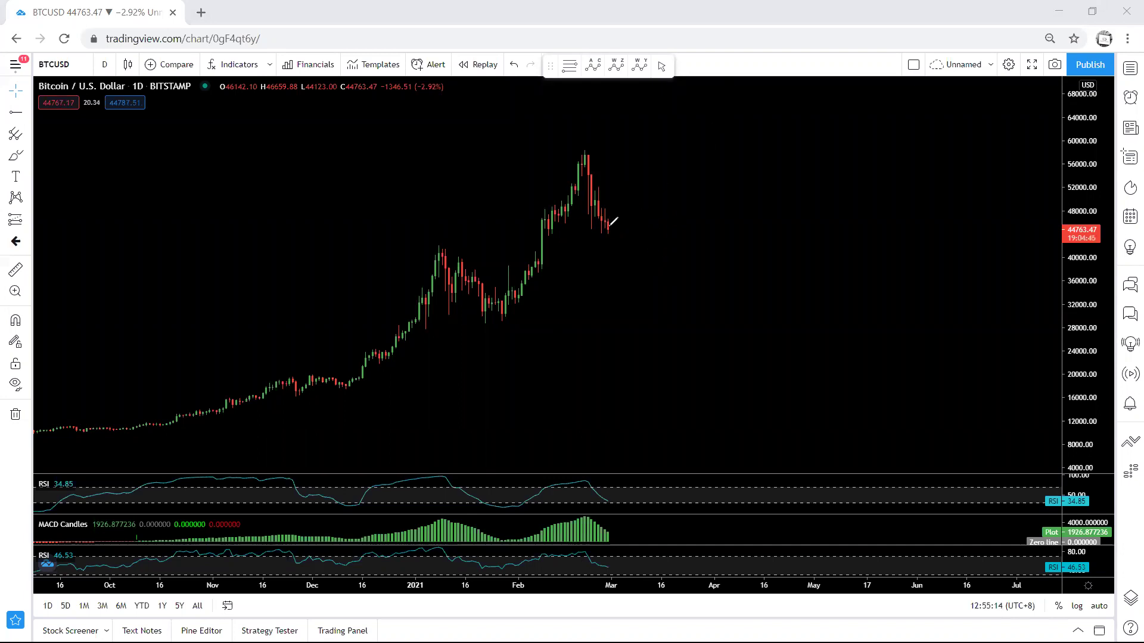
mouse_move(609, 227)
mouse_down()
mouse_move(634, 210)
mouse_move(649, 152)
mouse_up()
key(ctrl+z)
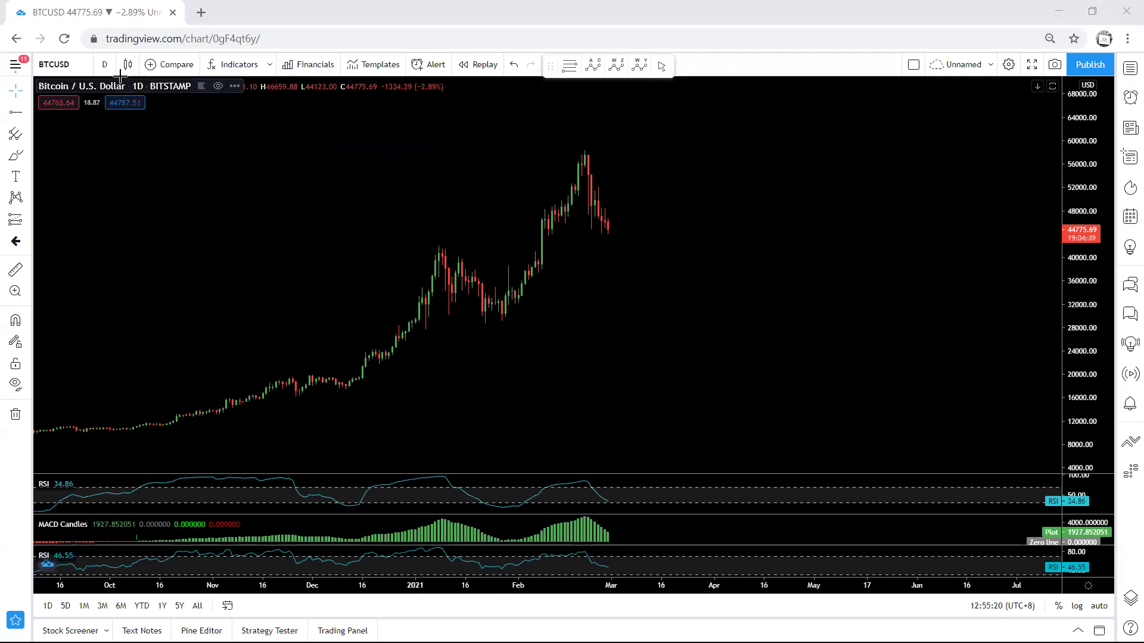
Switch the chart to the 4-hour interval.
click(105, 64)
click(151, 319)
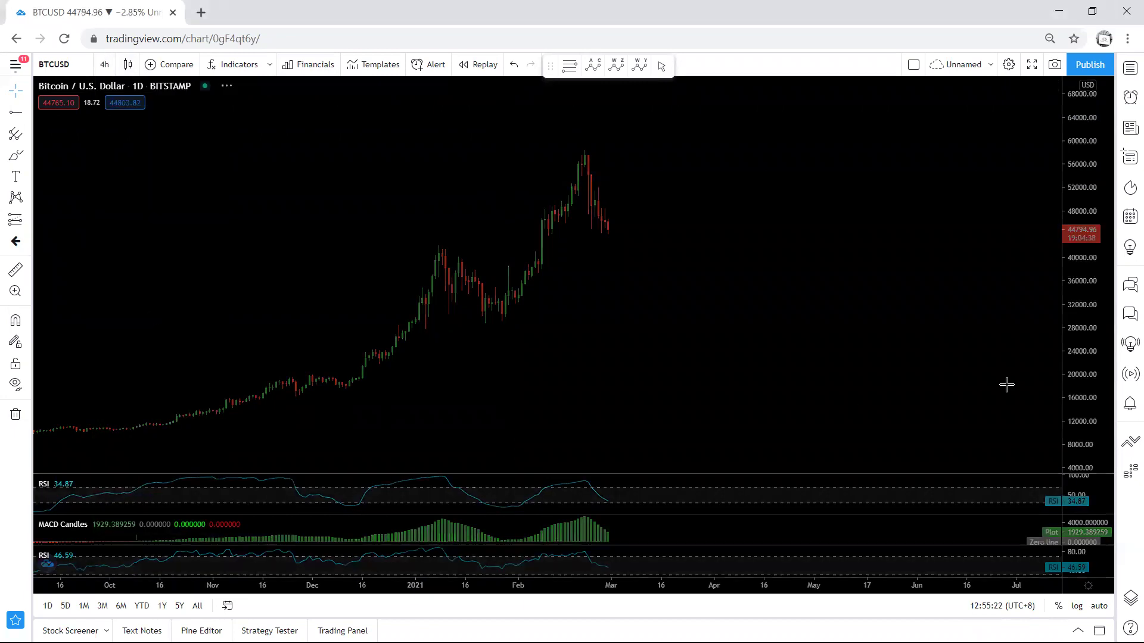
double_click(1072, 361)
drag(1073, 336, 1029, 344)
drag(874, 359, 876, 382)
drag(1077, 396, 1071, 351)
drag(845, 364, 855, 395)
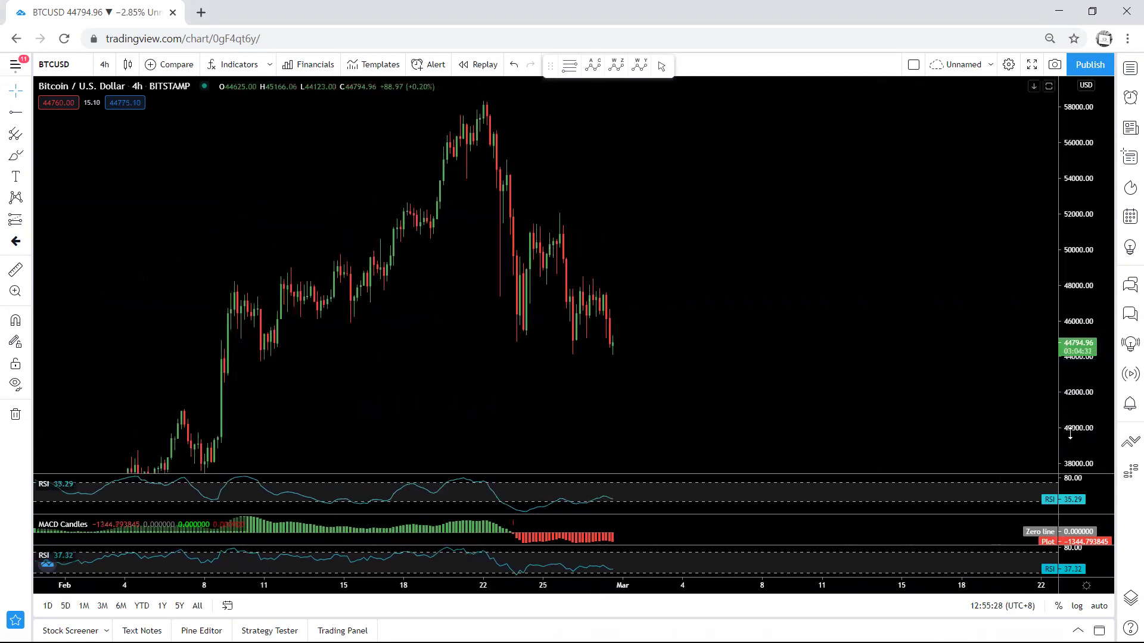
Mark the three most recent swing lows on the 4-hour chart with short freehand strokes.
drag(1068, 436, 1058, 297)
drag(760, 382, 746, 218)
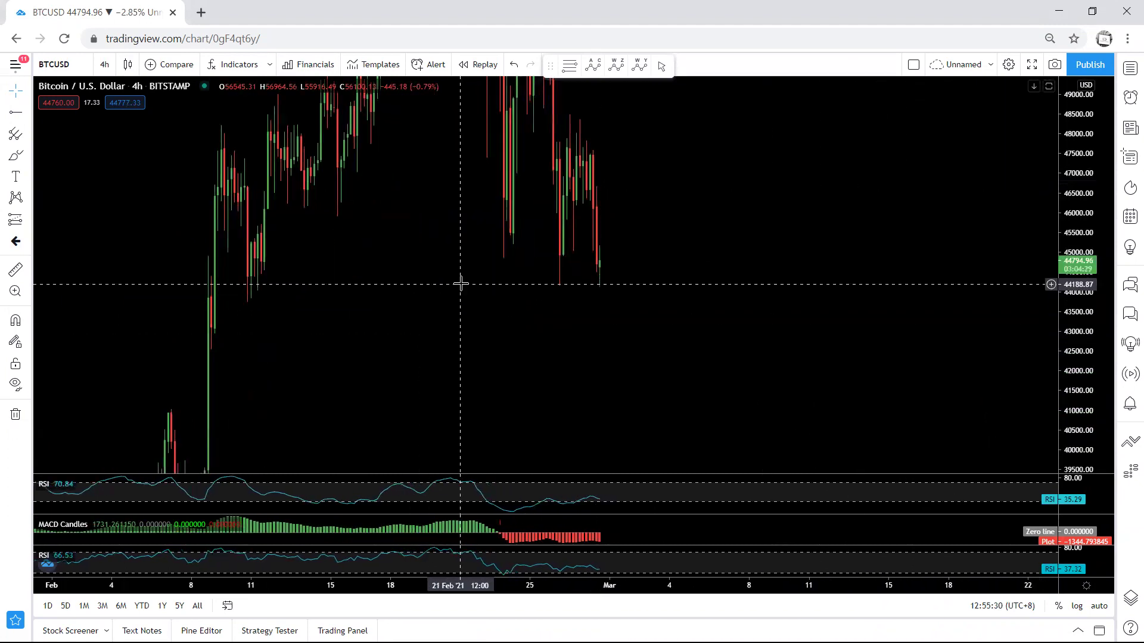
double_click(1085, 225)
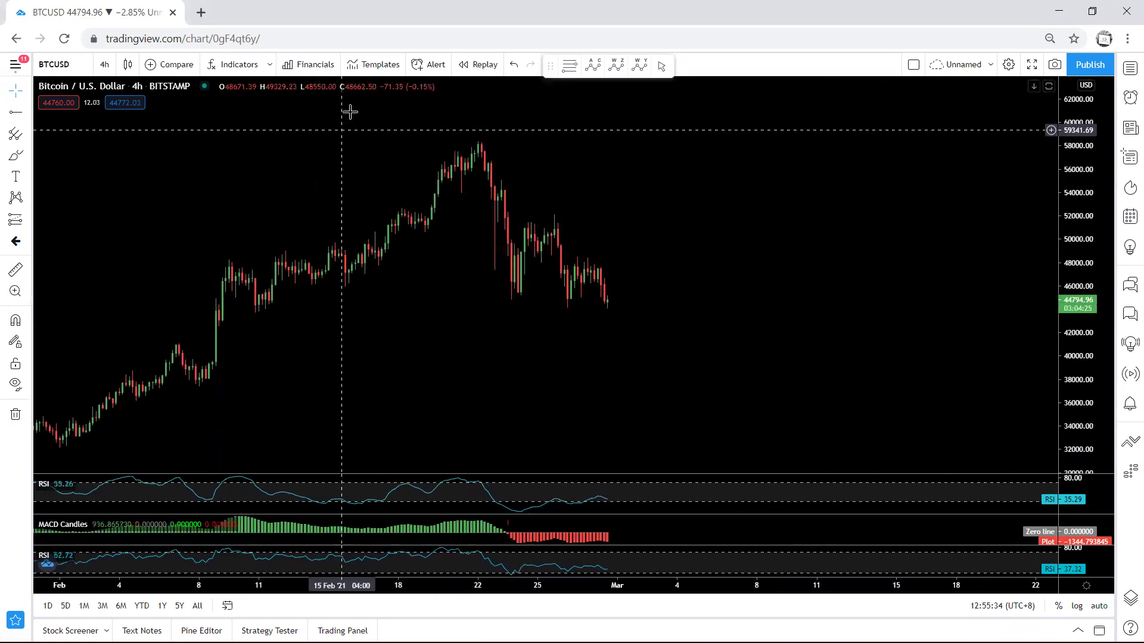
drag(506, 299, 566, 309)
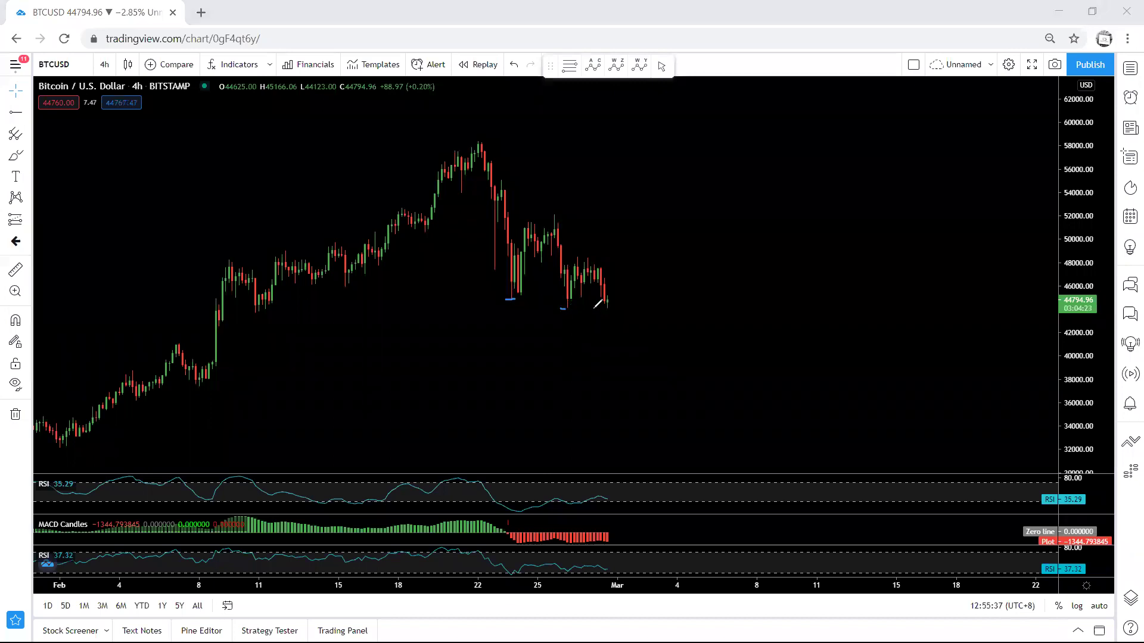
Examine the MACD Candles histogram and the RSI curve in maximized panes, and restore the full chart layout.
double_click(676, 522)
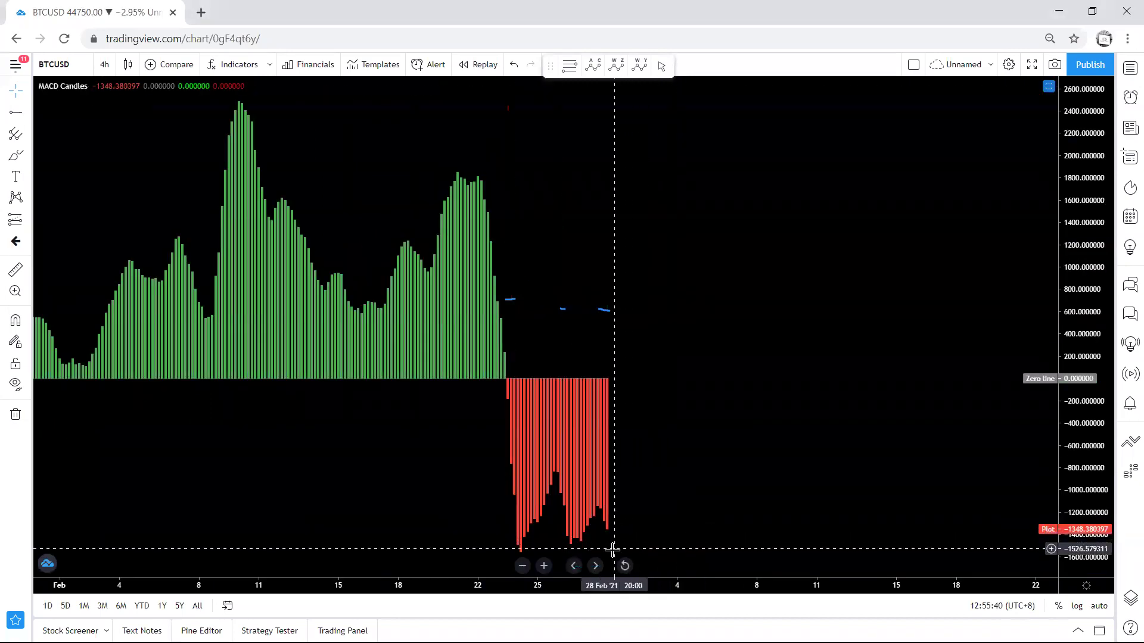
double_click(670, 506)
double_click(681, 490)
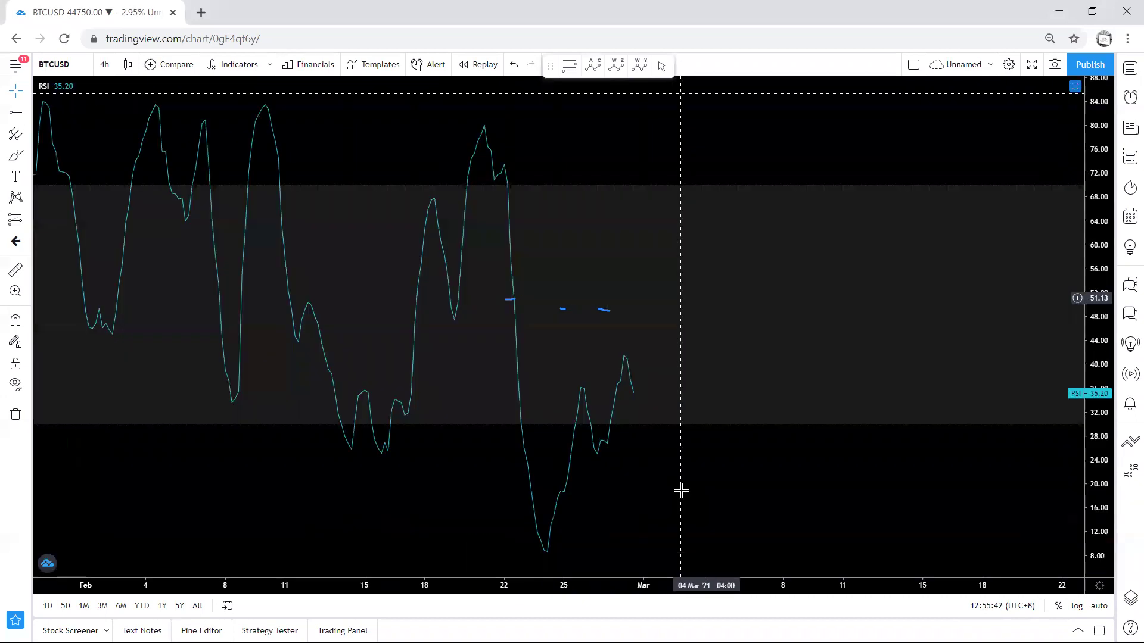
double_click(684, 357)
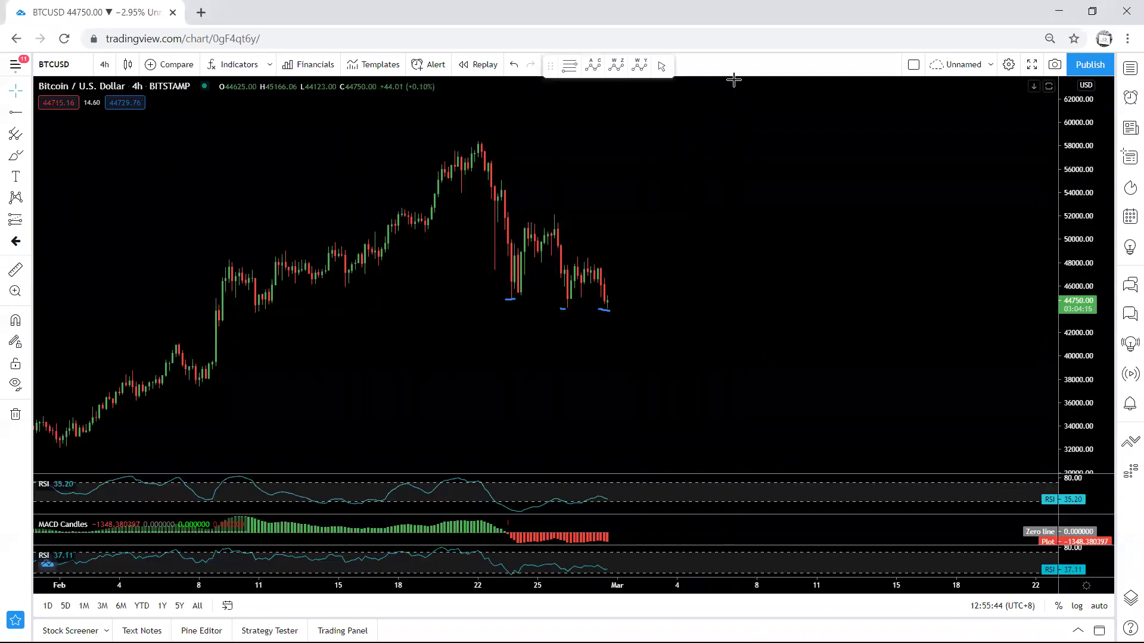
Remove the three freehand swing-low marks from the 4-hour chart.
key(ctrl+z)
key(ctrl+z)
key(ctrl+z)
drag(655, 187, 687, 211)
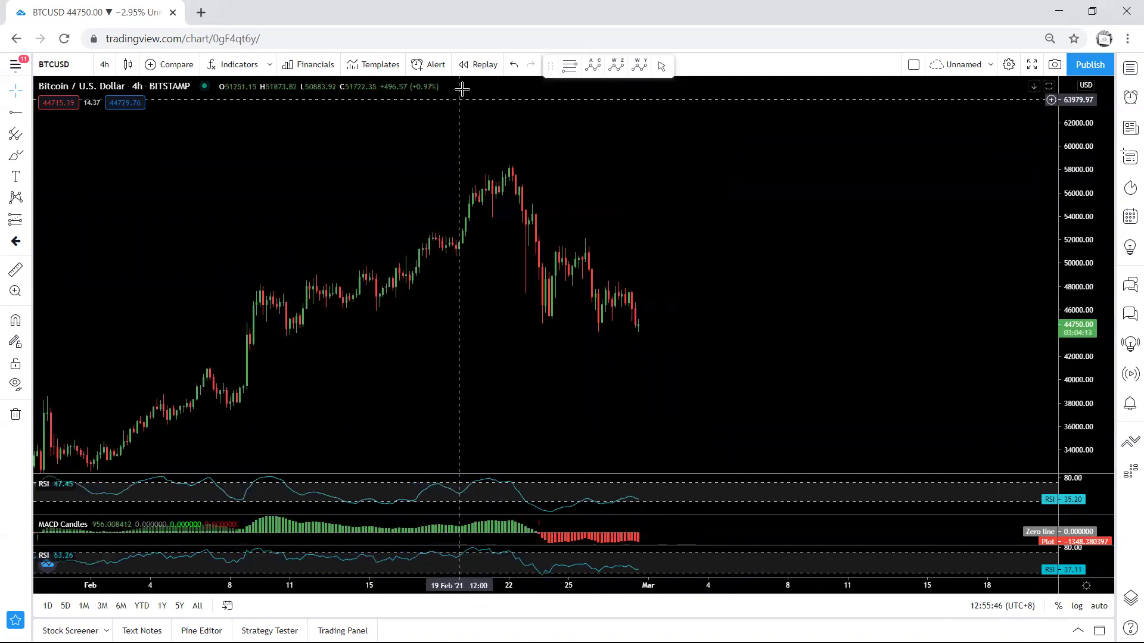
Sketch a bearish flag after the fall from the peak with arrows pointing down from the latest candles, and clear the sketch.
drag(538, 299, 580, 255)
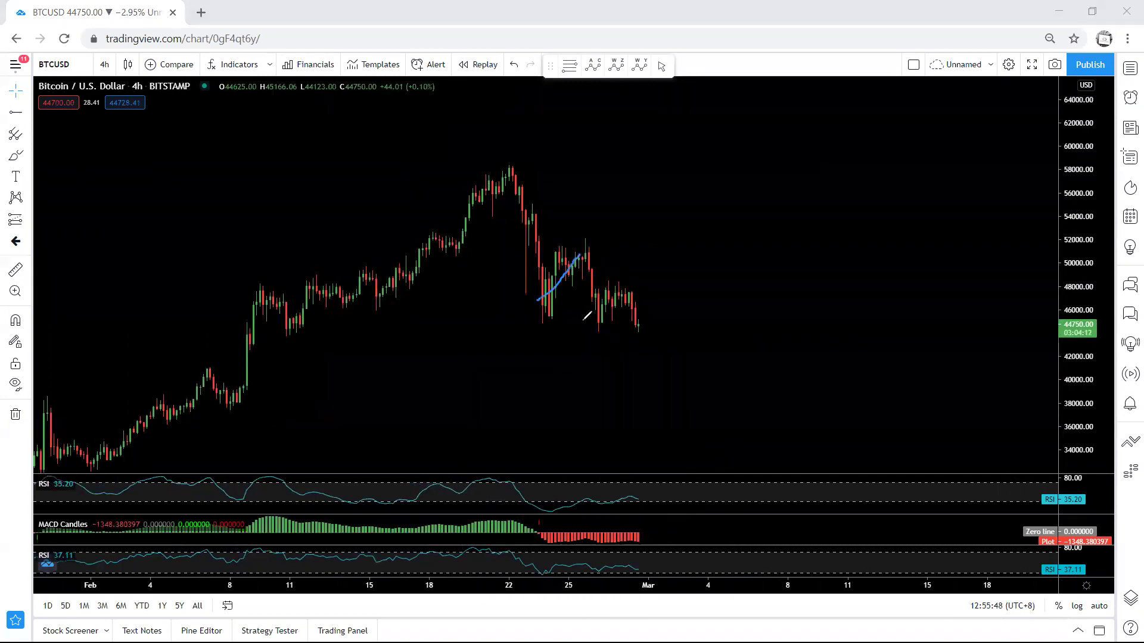
drag(587, 324, 622, 299)
drag(585, 242, 630, 284)
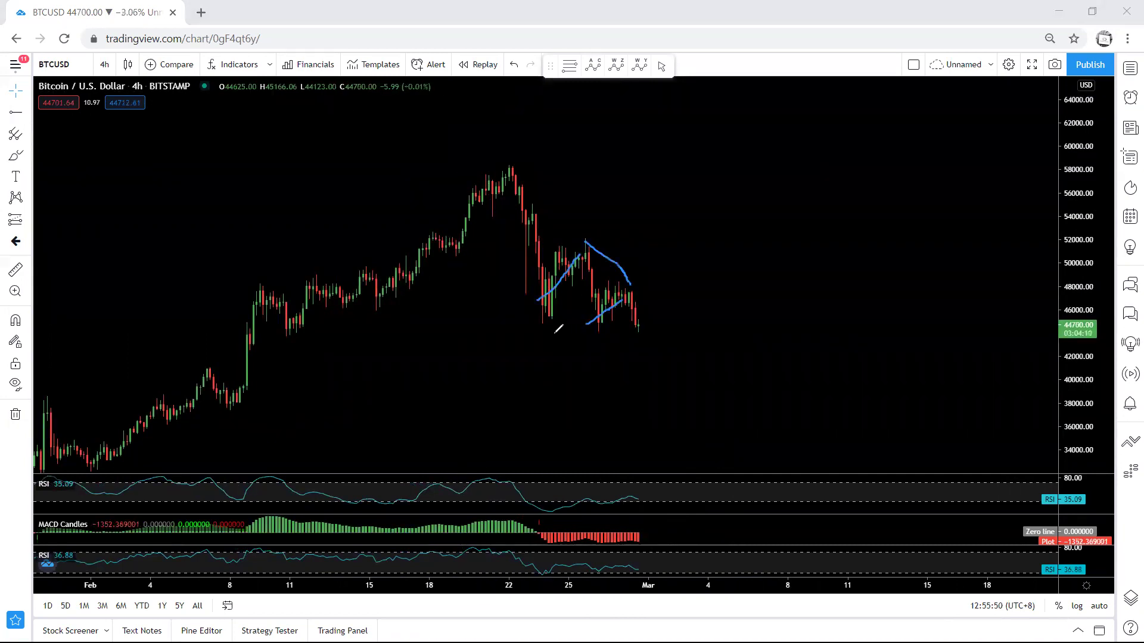
mouse_move(596, 322)
mouse_down()
mouse_move(656, 352)
mouse_move(654, 367)
mouse_move(653, 355)
mouse_up()
drag(510, 172, 542, 298)
mouse_move(630, 292)
mouse_down()
mouse_move(668, 383)
mouse_move(667, 373)
mouse_up()
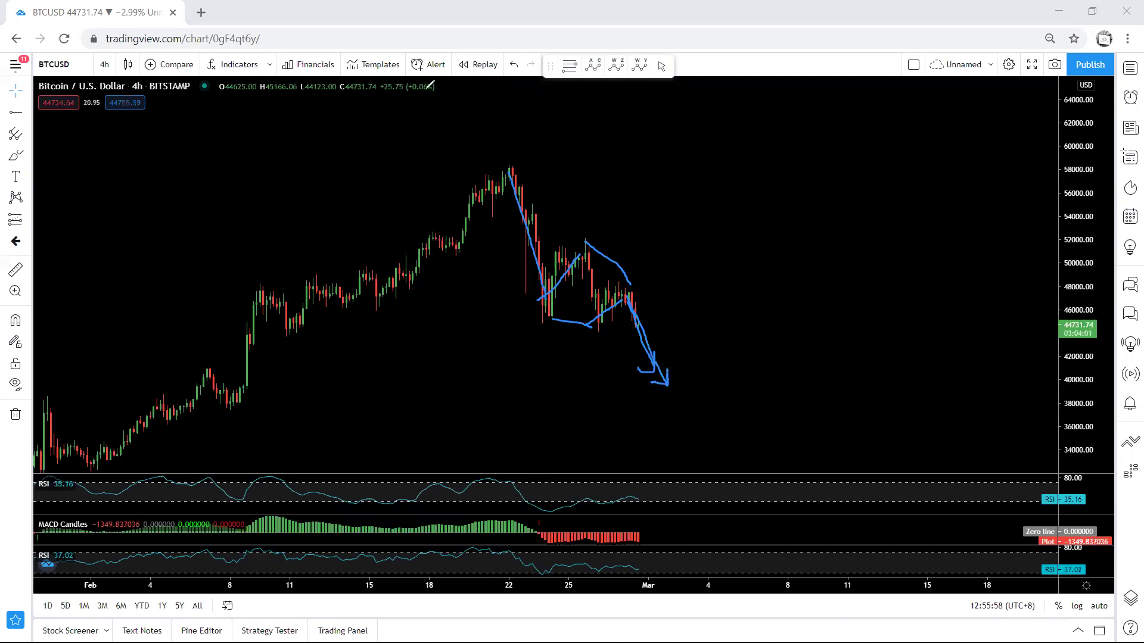
key(e)
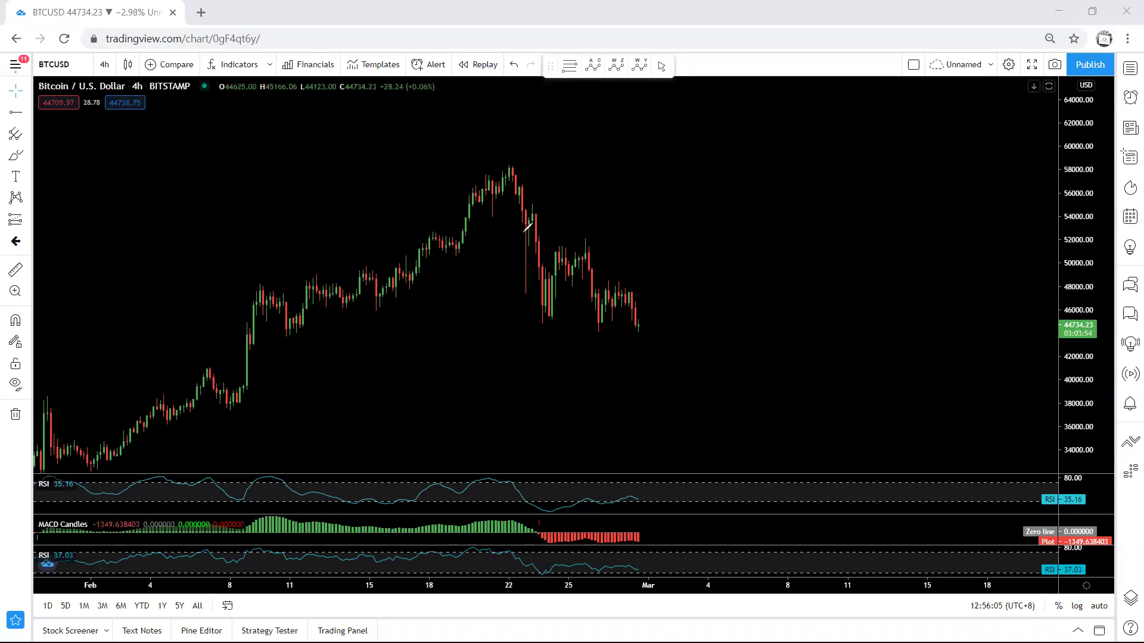
Sketch flag boundaries around the latest 4-hour consolidation and a downward arrow from the last candle, removing each sketch.
drag(584, 240, 626, 284)
drag(551, 317, 598, 324)
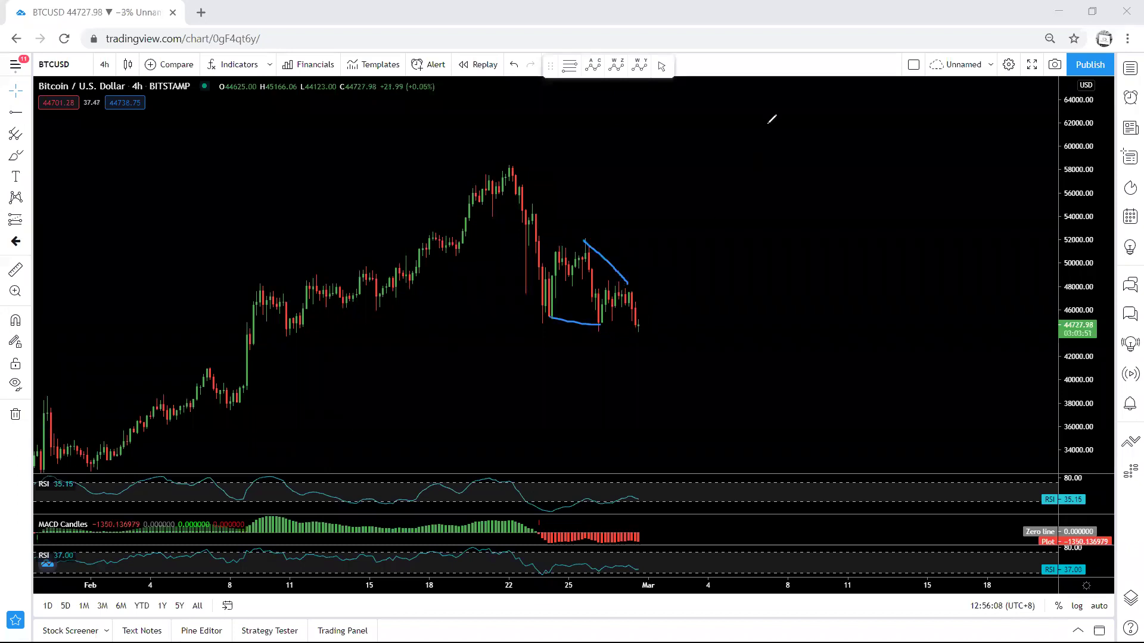
key(Delete)
mouse_move(637, 326)
mouse_down()
mouse_move(655, 350)
mouse_move(646, 360)
mouse_up()
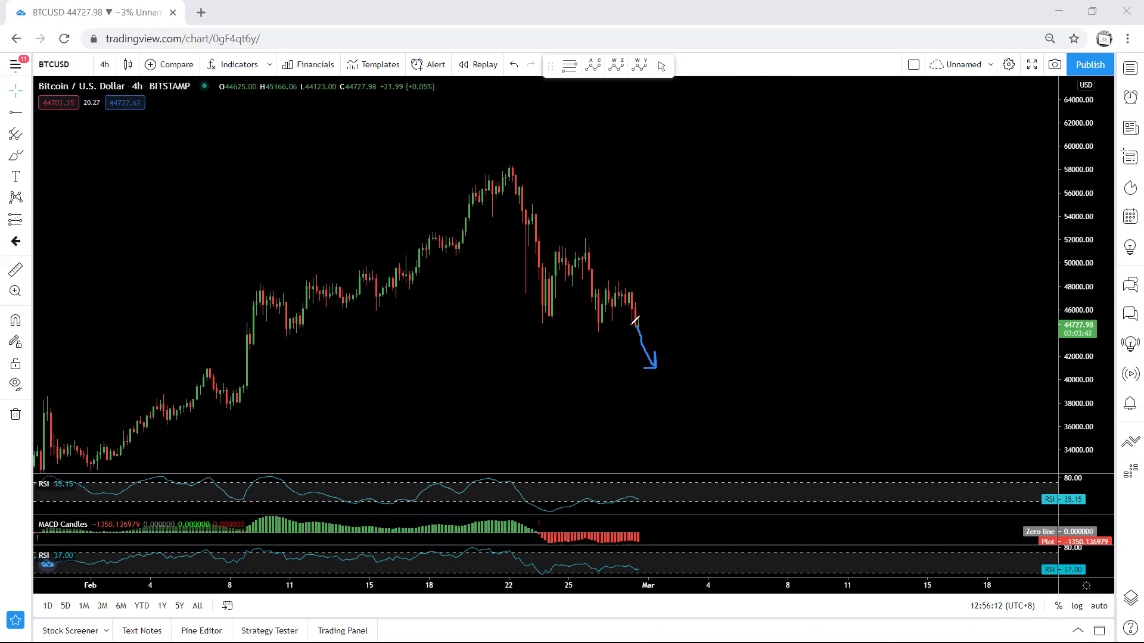
key(ctrl+z)
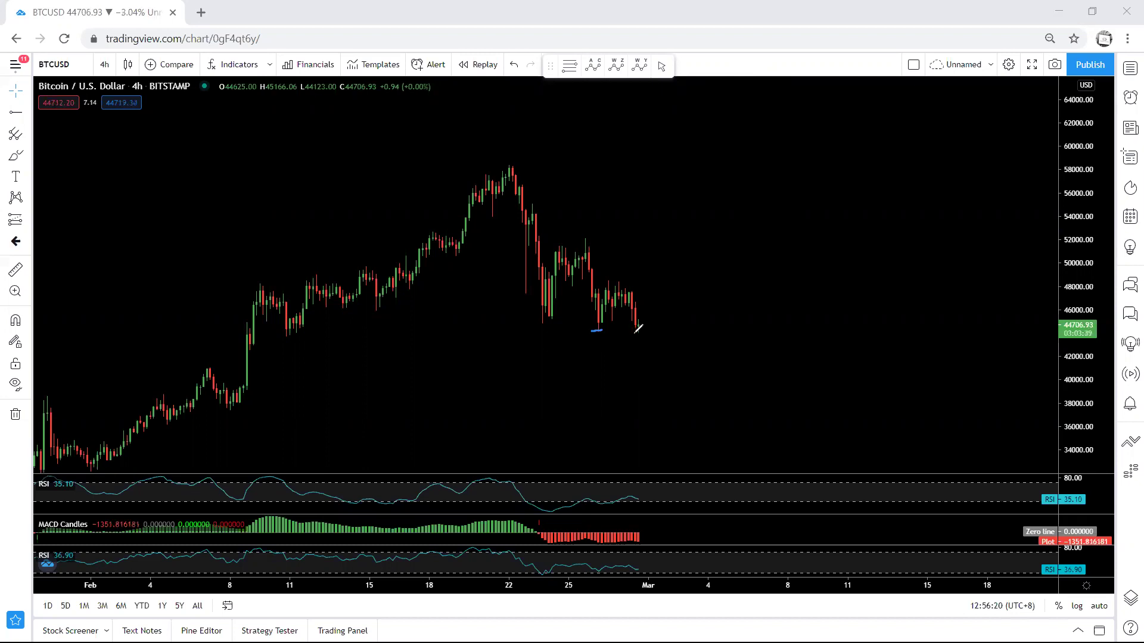
Sketch a descending channel with a zigzag price path extending past the last 4-hour candle, and clear it.
mouse_move(530, 312)
mouse_down()
mouse_move(584, 297)
mouse_move(672, 348)
mouse_move(709, 341)
mouse_move(717, 362)
mouse_up()
drag(579, 243, 740, 328)
drag(536, 316, 685, 374)
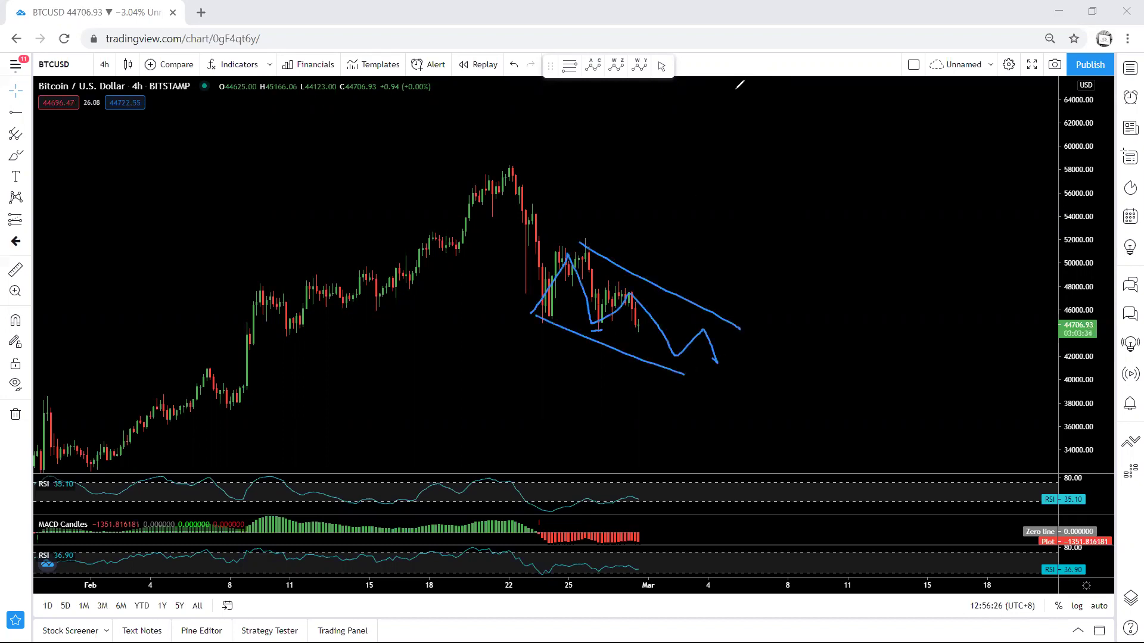
key(e)
Sketch a curved upward arrow from the last candle and mark the latest swing high near 52000, clearing both.
drag(633, 326, 672, 249)
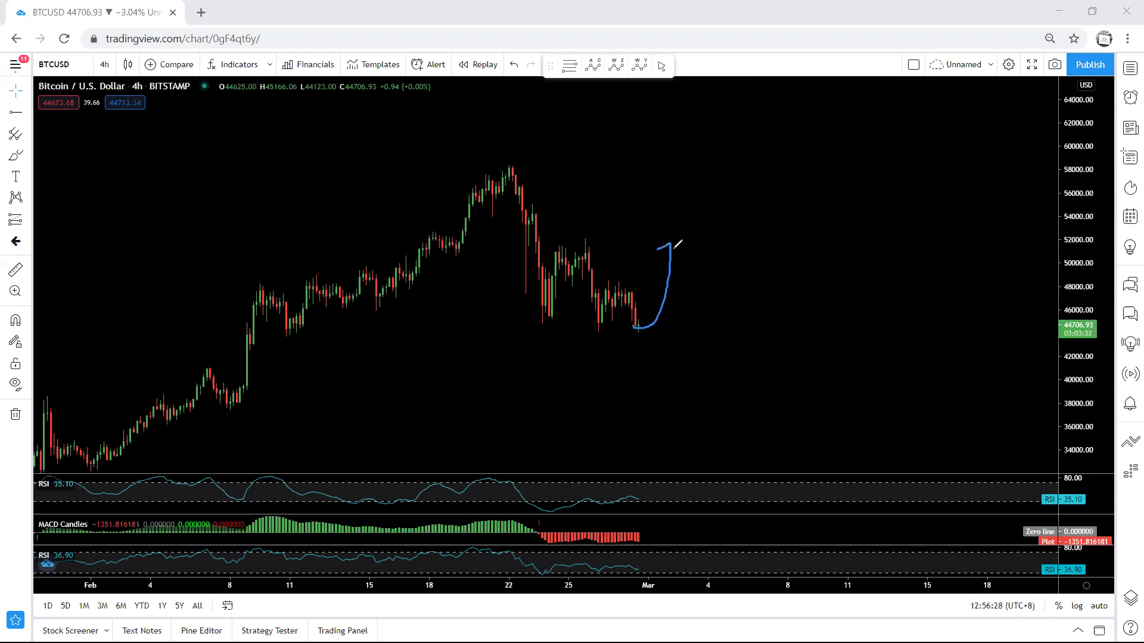
drag(580, 241, 600, 240)
key(e)
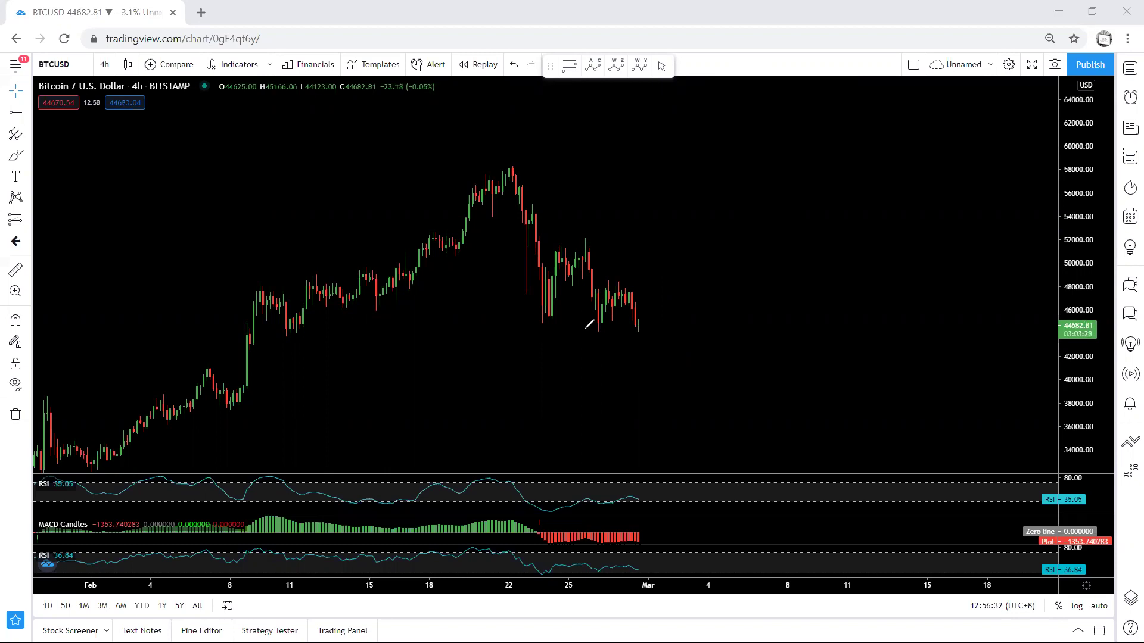
Sketch a short support line under the recent low with a downward arrow crossing its level, and clear both.
drag(583, 329, 618, 328)
drag(627, 293, 664, 346)
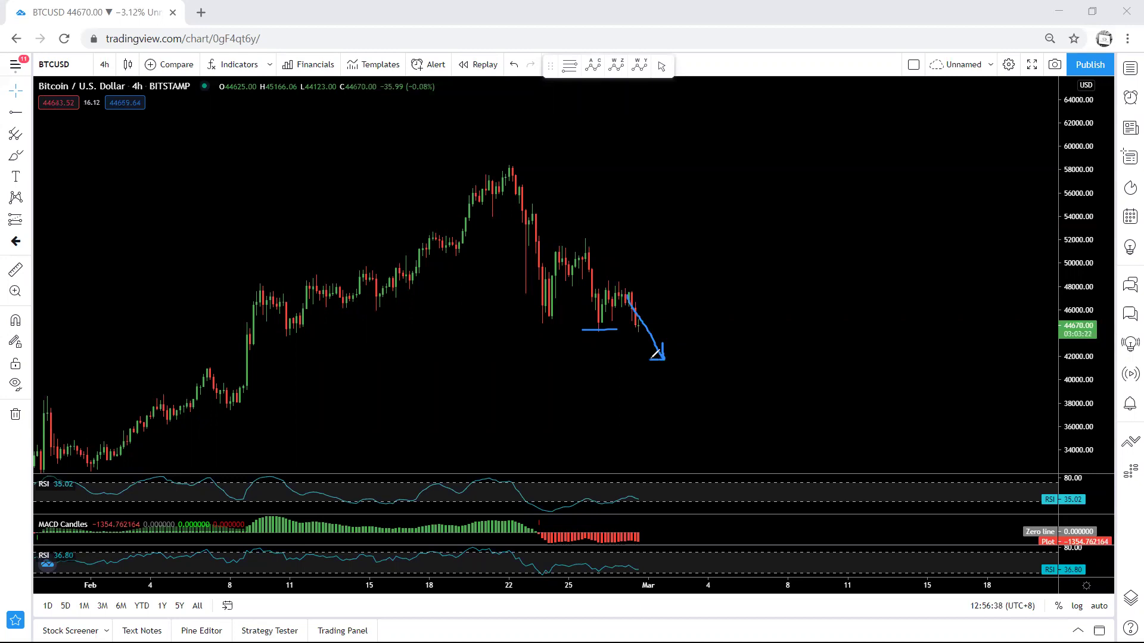
key(e)
Switch the chart to the 1-hour interval and enlarge the price scale around the recent candles.
click(104, 64)
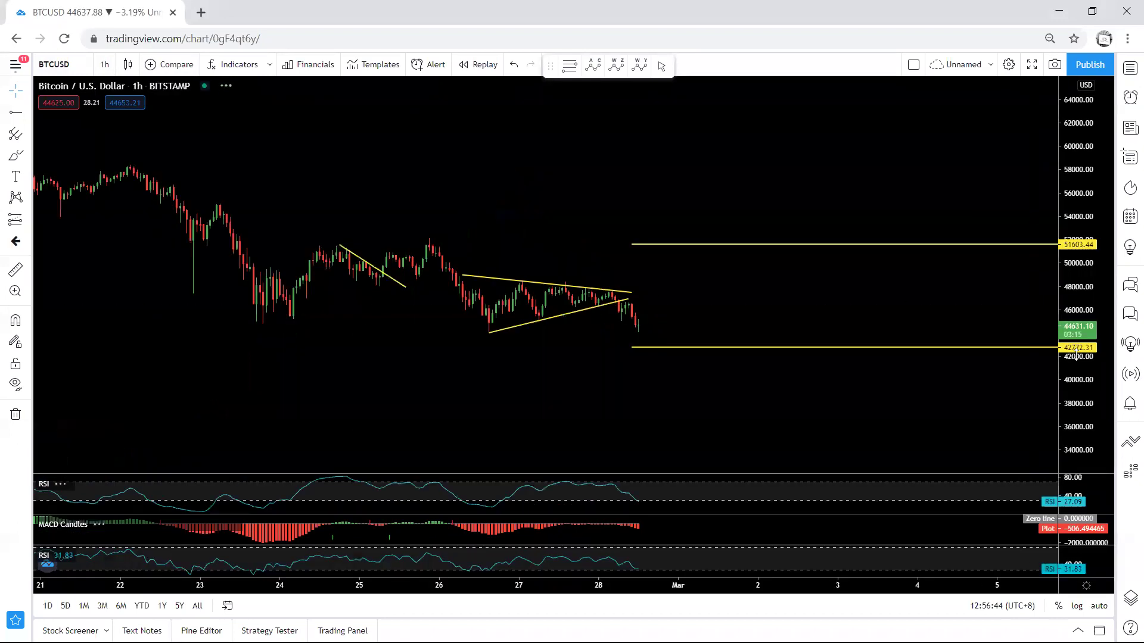
drag(818, 218, 816, 203)
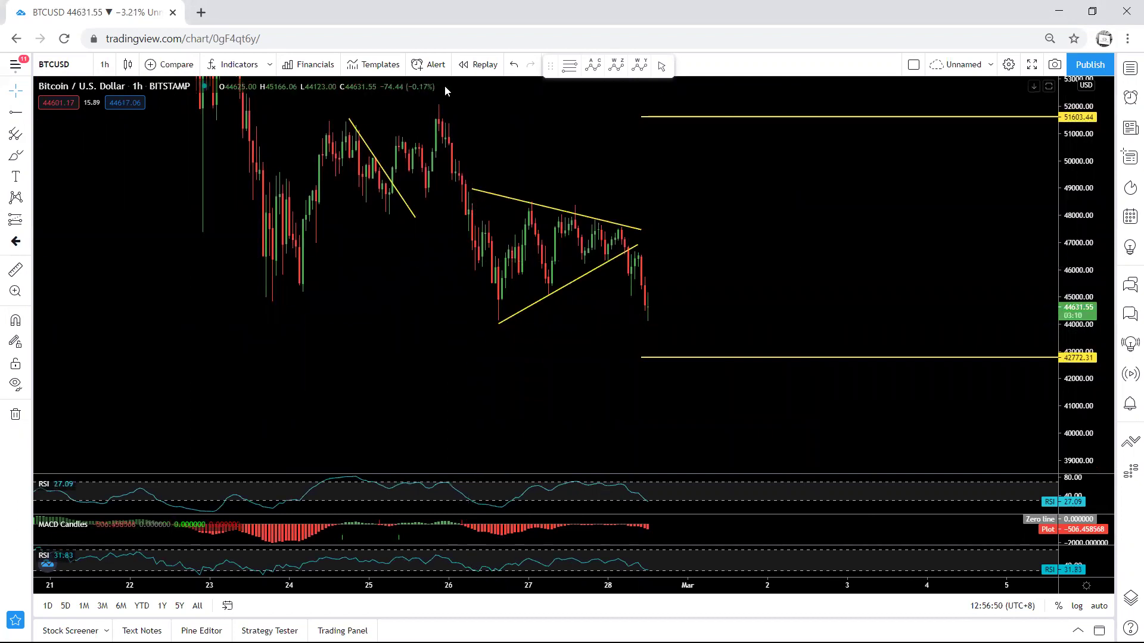
Mark the two latest 1-hour lows, compare them with the MACD Candles and RSI in maximized panes, and clear the marks.
drag(494, 318, 523, 315)
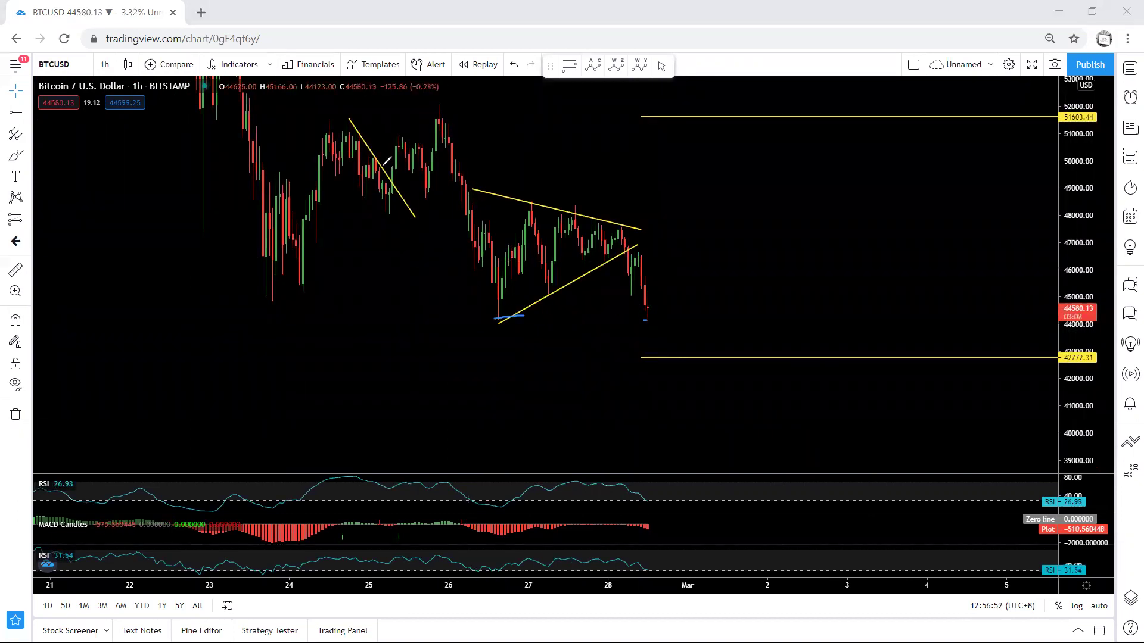
double_click(684, 527)
double_click(646, 396)
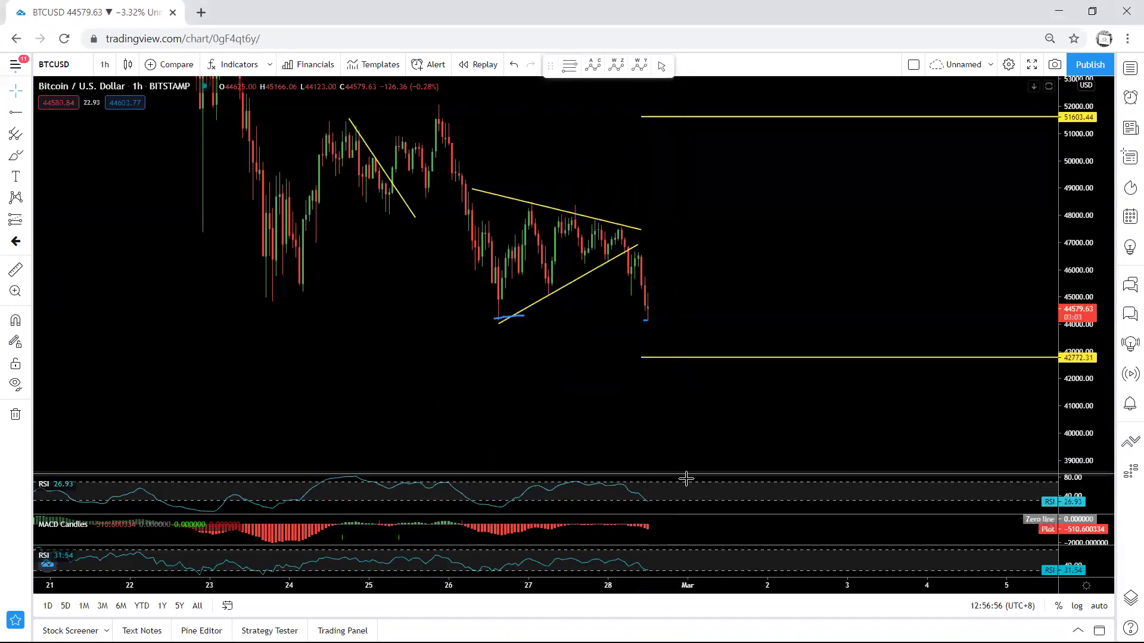
double_click(688, 484)
double_click(682, 443)
drag(699, 295, 705, 348)
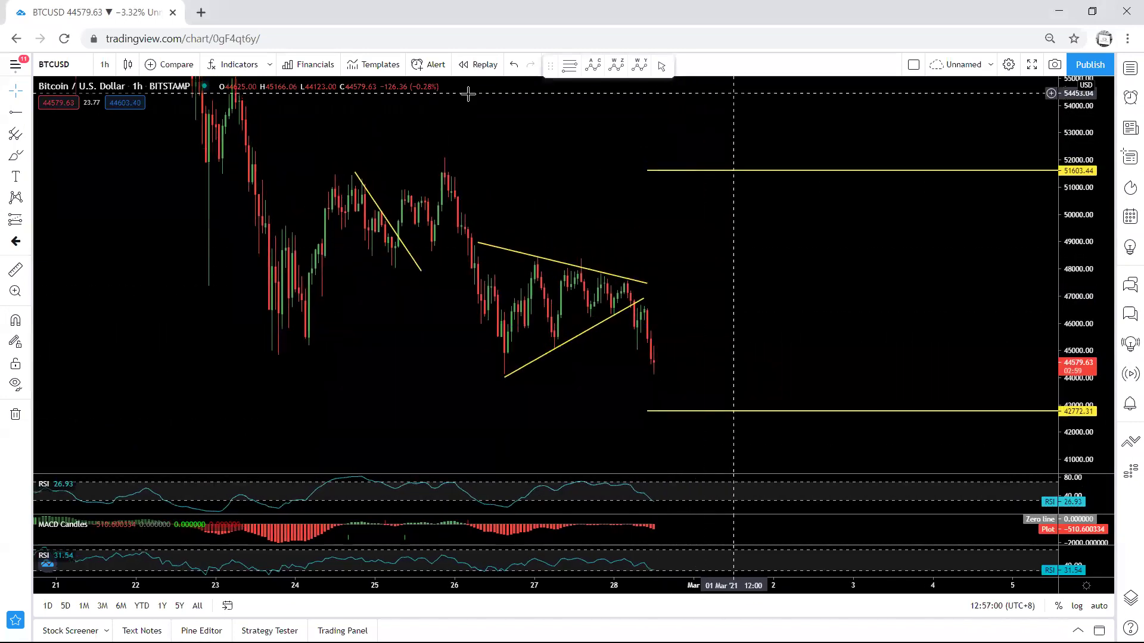
Sketch a curve through the yellow triangle and a downward path from the latest candles, and undo the sketches.
drag(518, 163, 490, 186)
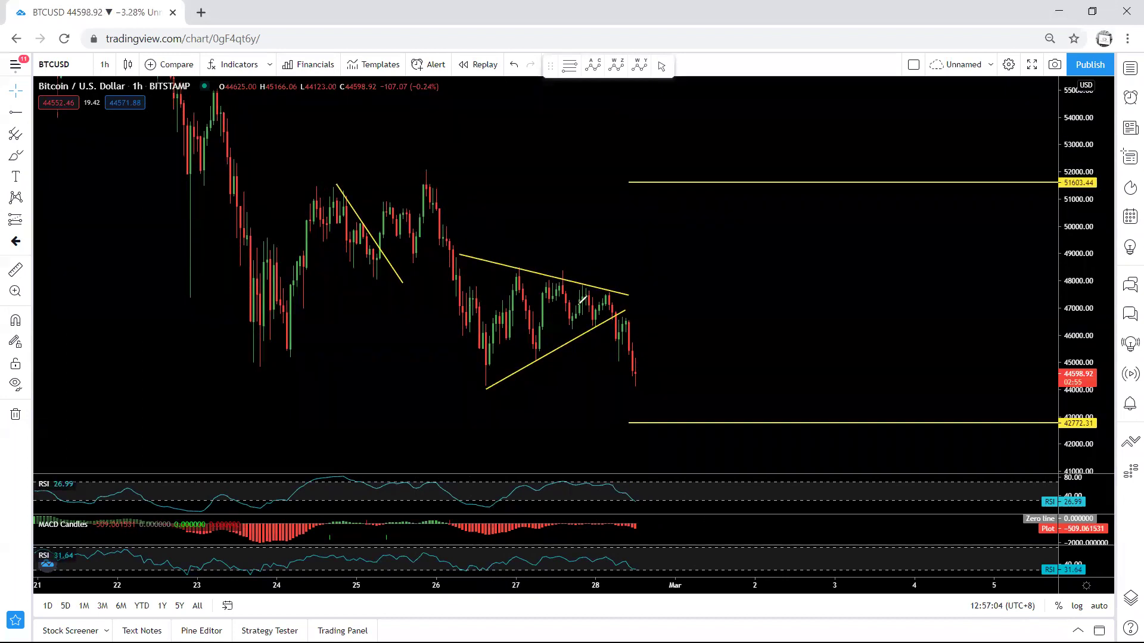
drag(484, 310, 620, 297)
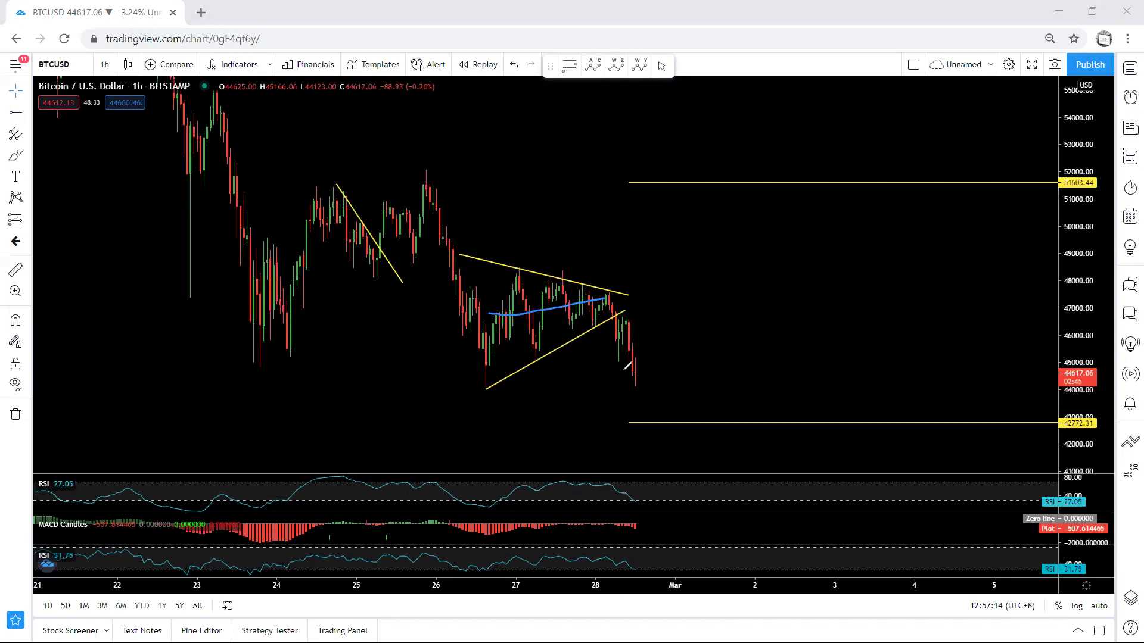
mouse_move(622, 326)
mouse_down()
mouse_move(670, 424)
mouse_move(723, 387)
mouse_up()
drag(751, 272, 759, 292)
key(ctrl+z)
key(ctrl+z)
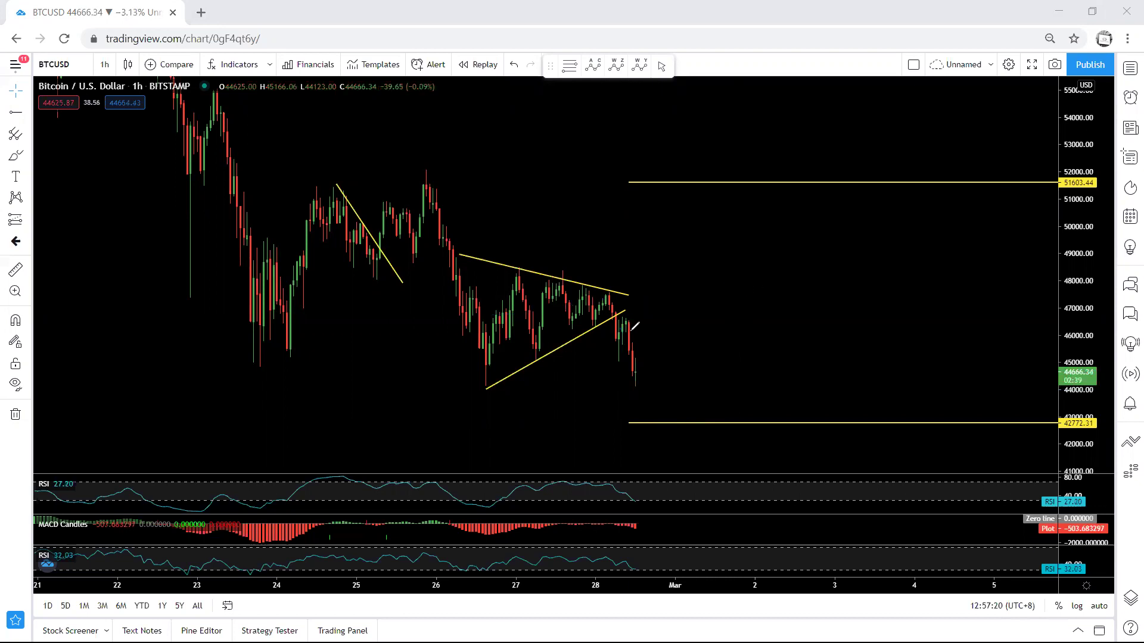
Sketch upward rebounds from the last 1-hour candle and a rise-and-flag pattern beside it, removing all of them.
drag(635, 374, 668, 295)
mouse_move(709, 382)
mouse_down()
mouse_move(768, 328)
mouse_move(760, 317)
mouse_move(756, 326)
mouse_move(770, 325)
mouse_up()
drag(739, 340, 764, 343)
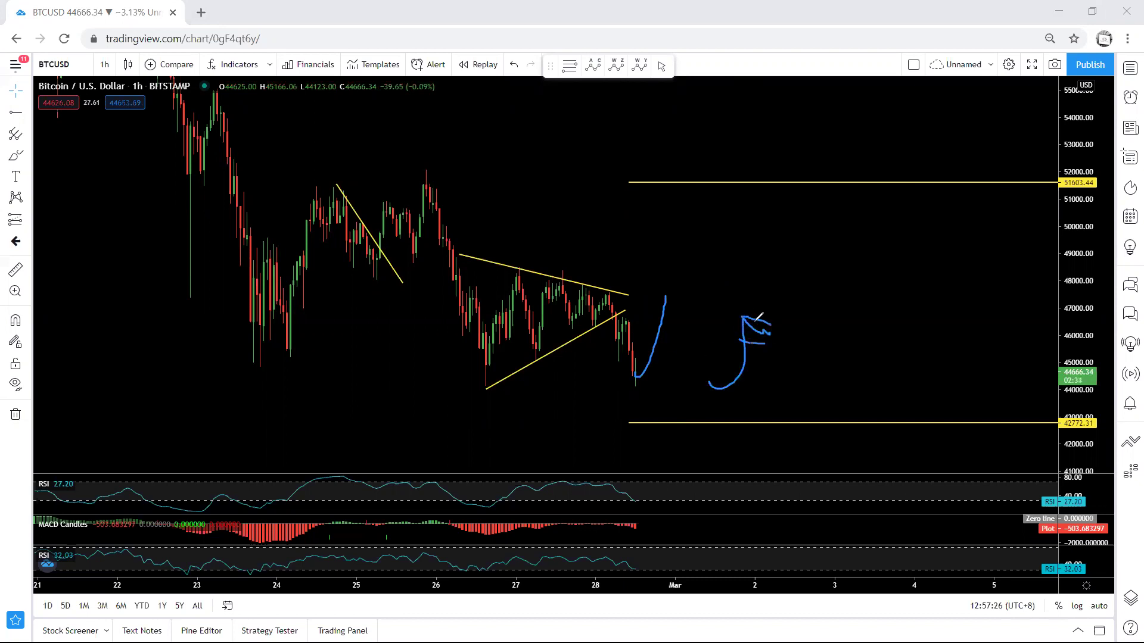
key(e)
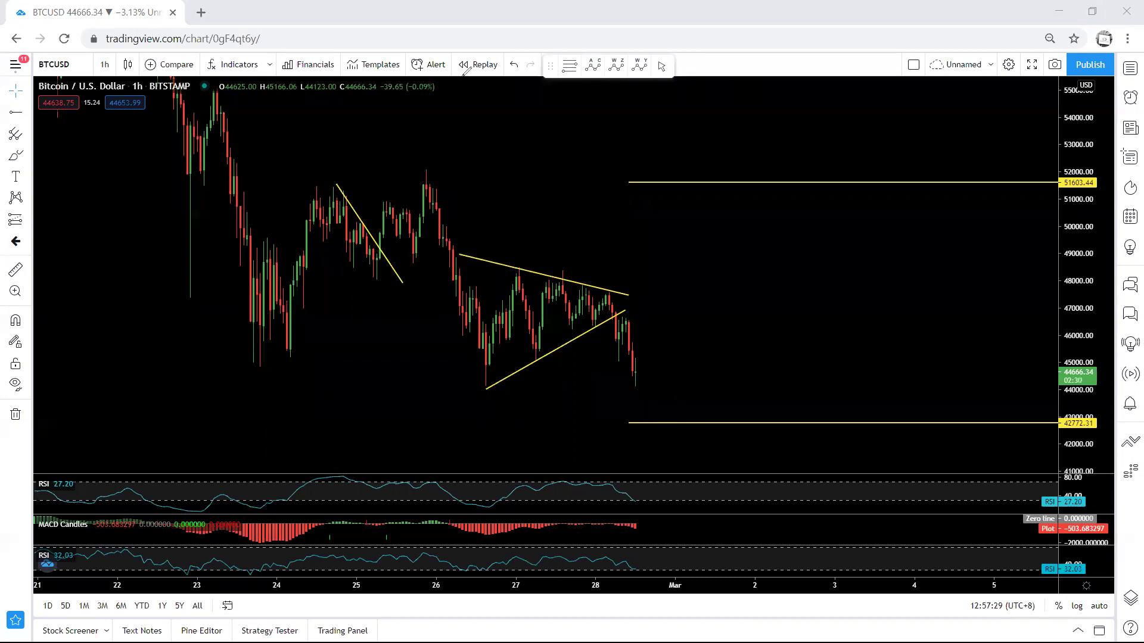
drag(632, 368, 700, 246)
key(ctrl+z)
Add a horizontal ray at 48483.31 starting at 26 Feb 20:00, near the top of the yellow triangle.
click(459, 254)
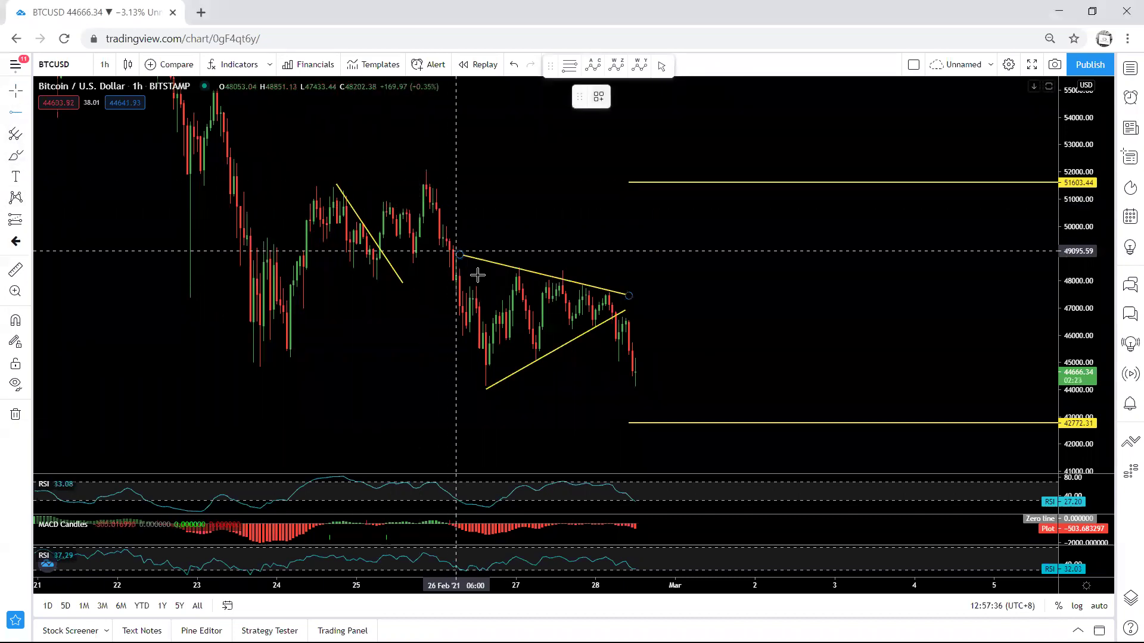
click(503, 268)
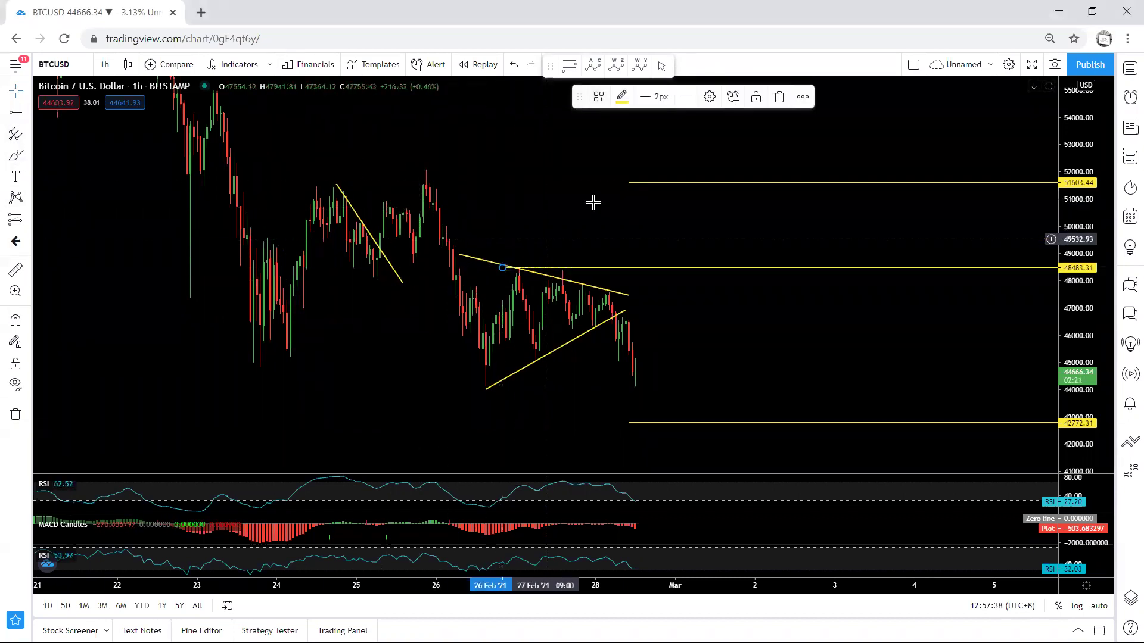
Switch to the 15-minute interval and sketch a small bounce followed by a downward arrow at the latest candles, undoing the sketch.
click(104, 64)
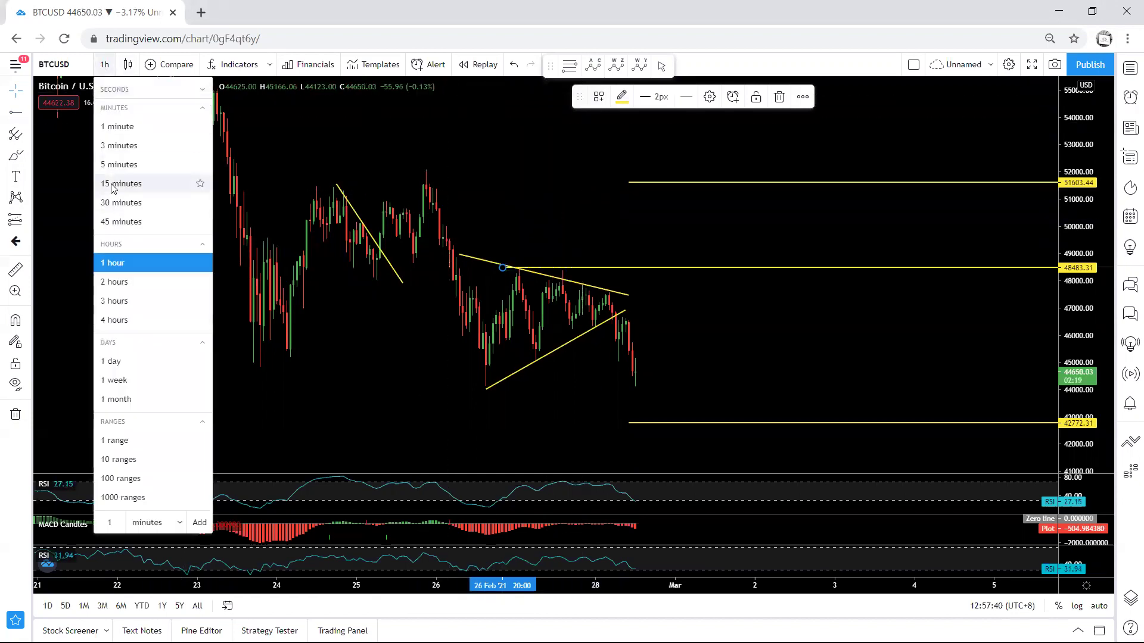
click(113, 188)
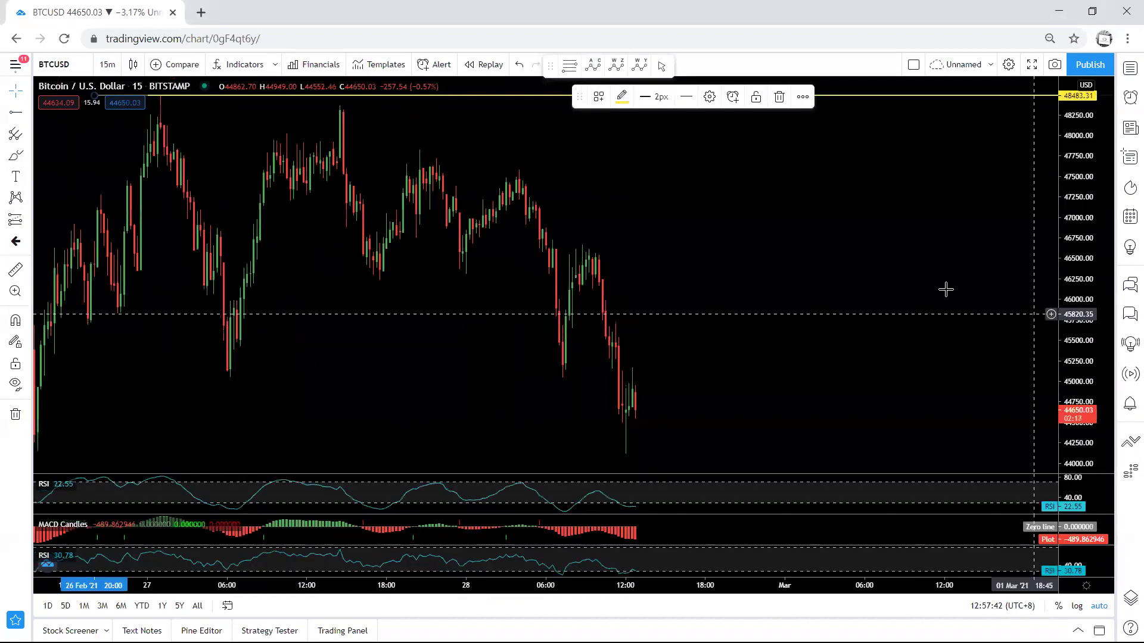
drag(1099, 210, 1110, 334)
mouse_move(618, 372)
mouse_down()
mouse_move(633, 347)
mouse_move(651, 399)
mouse_move(642, 405)
mouse_up()
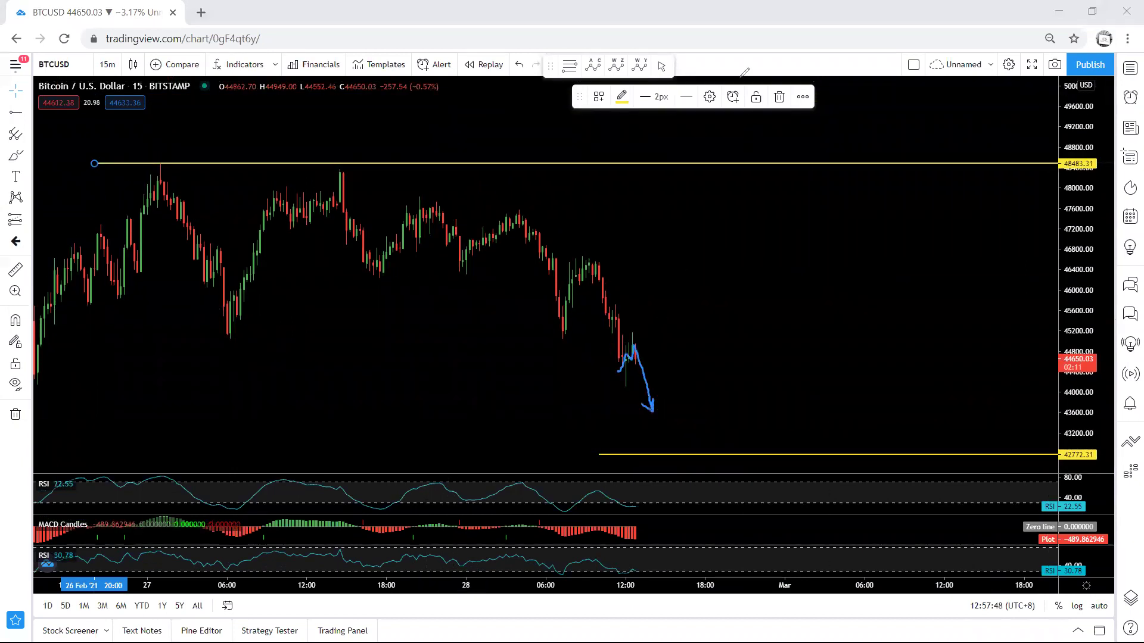
key(ctrl+z)
Return the chart to the 1-hour interval and fit the triangle and horizontal rays in view.
click(108, 64)
click(149, 269)
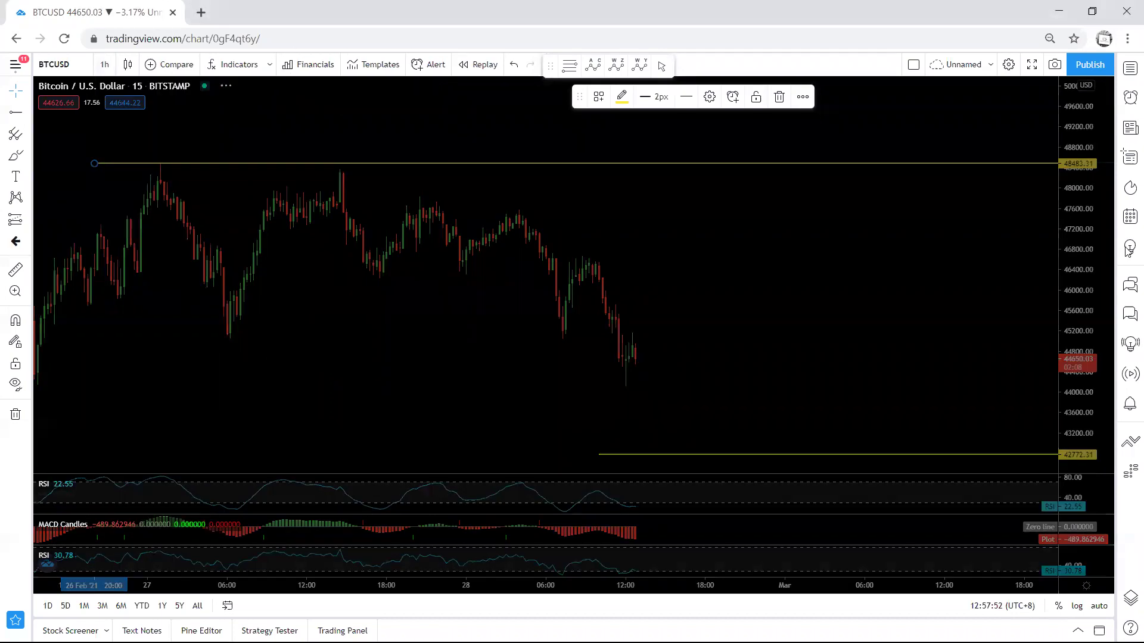
drag(1080, 366, 1077, 332)
drag(846, 410, 796, 301)
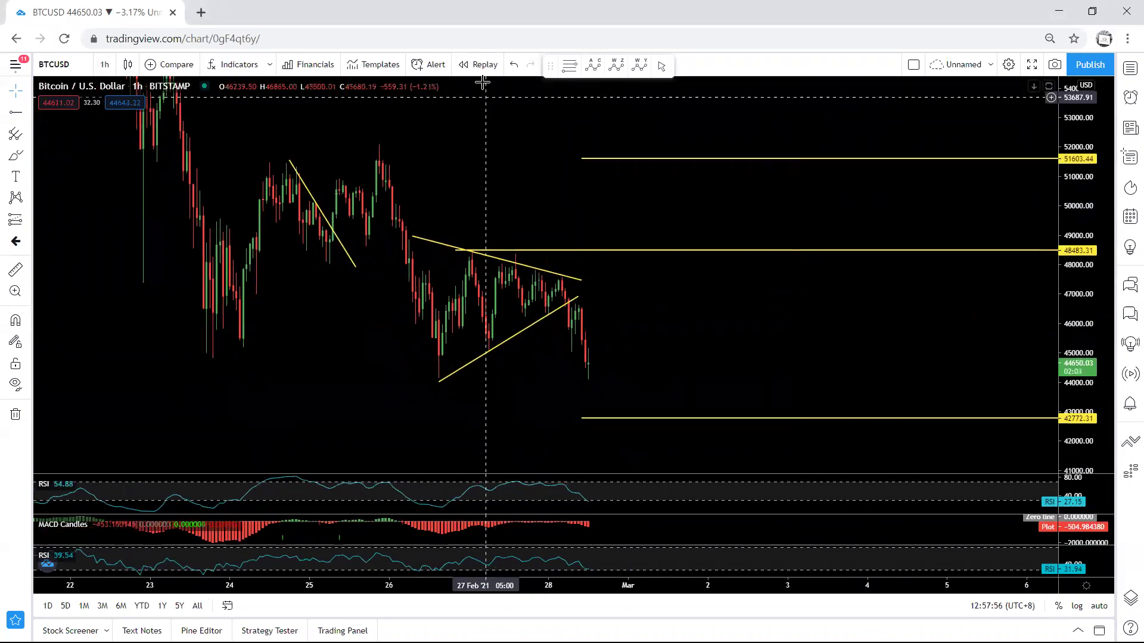
Sketch a further drop from the last 1-hour candle, and a small rise into a narrow consolidation, undoing each.
drag(581, 337, 622, 406)
key(ctrl+z)
mouse_move(590, 374)
mouse_down()
mouse_move(631, 338)
mouse_move(618, 332)
mouse_move(607, 343)
mouse_move(638, 347)
mouse_up()
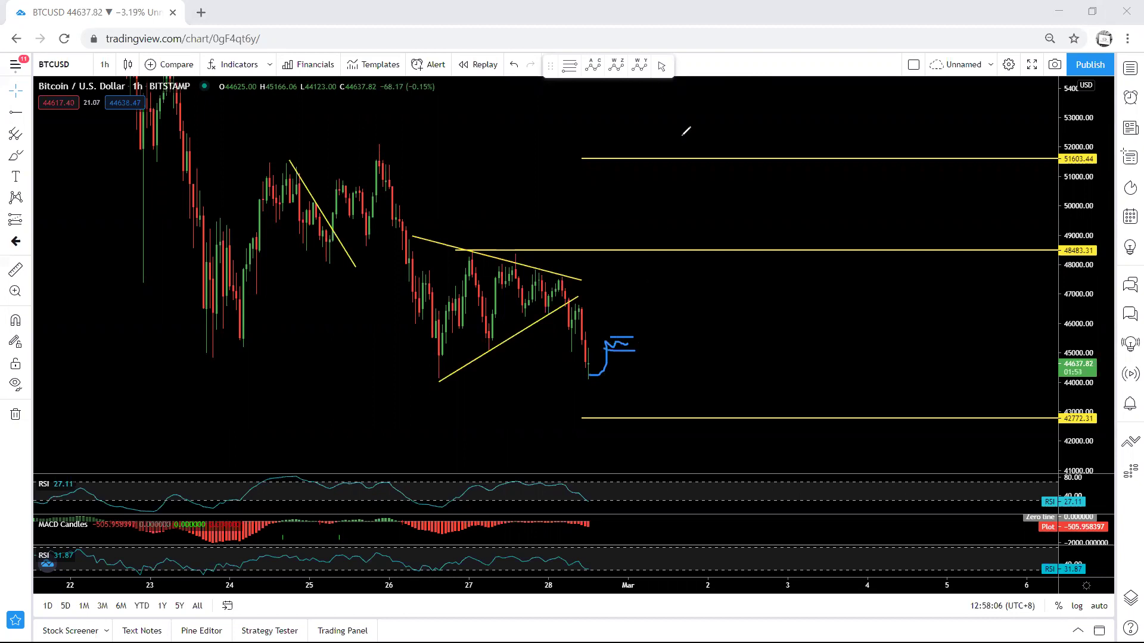
key(ctrl+z)
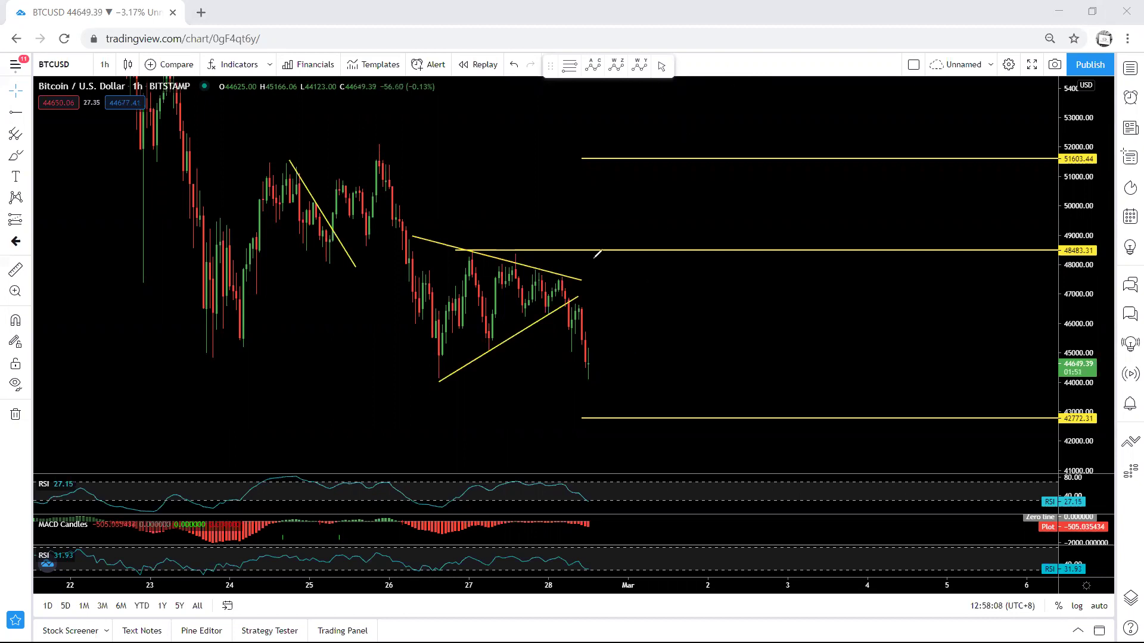
Sketch an arrow pointing down at the 48483.31 ray and a curved upward arrow towards the 51603.44 ray, and clear both.
mouse_move(543, 199)
mouse_down()
mouse_move(542, 245)
mouse_move(553, 237)
mouse_move(534, 240)
mouse_up()
mouse_move(586, 369)
mouse_down()
mouse_move(621, 255)
mouse_move(626, 178)
mouse_move(628, 194)
mouse_up()
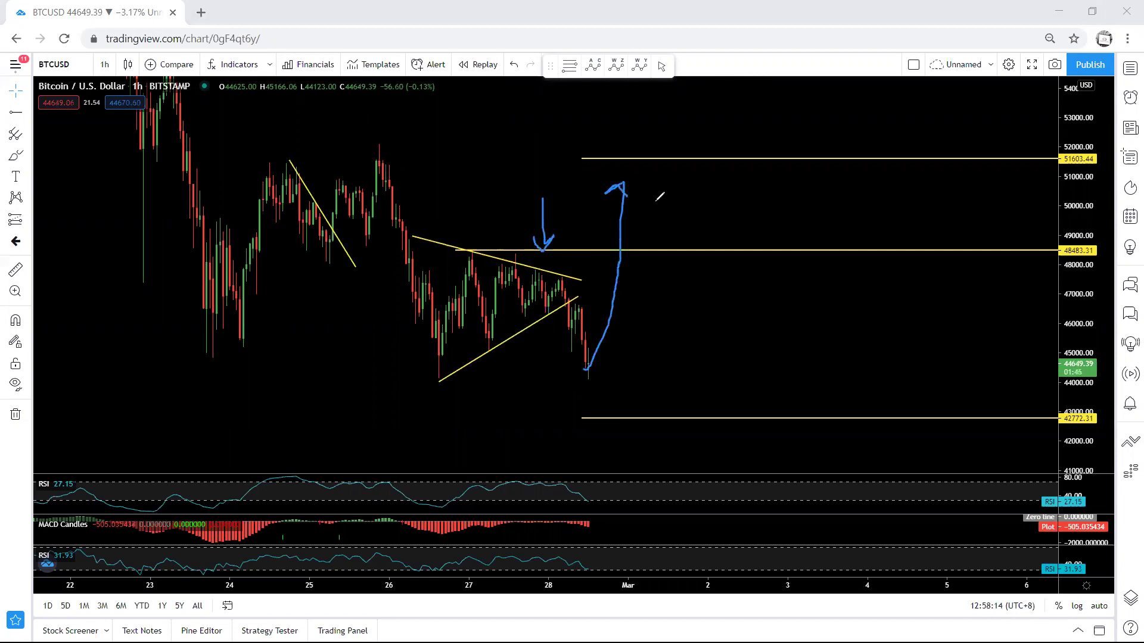
key(e)
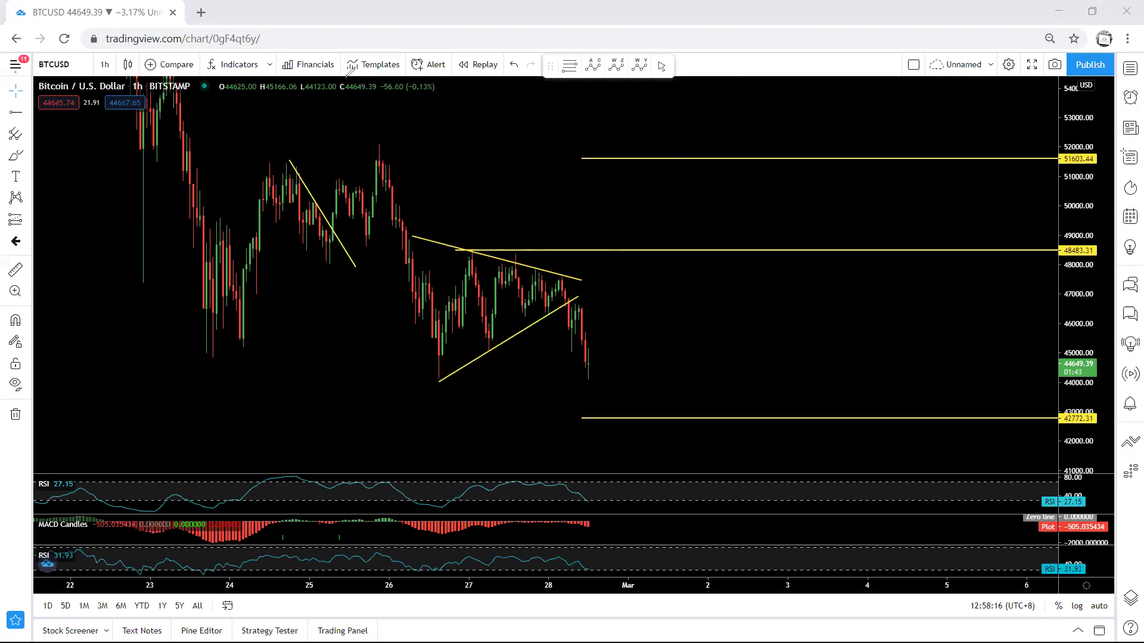
drag(473, 162, 481, 161)
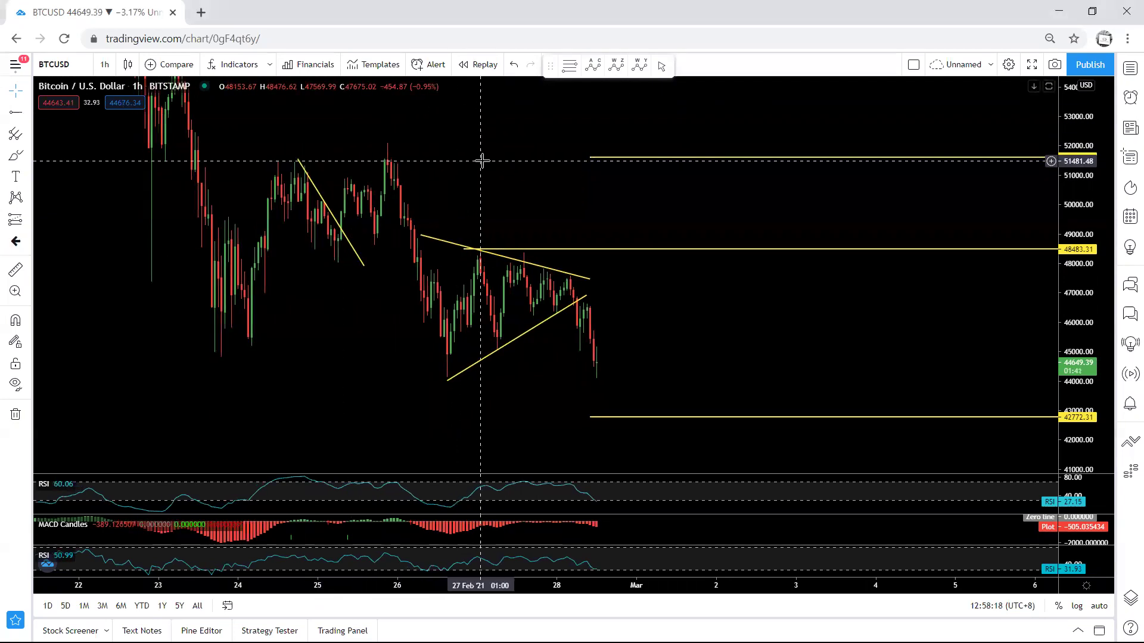